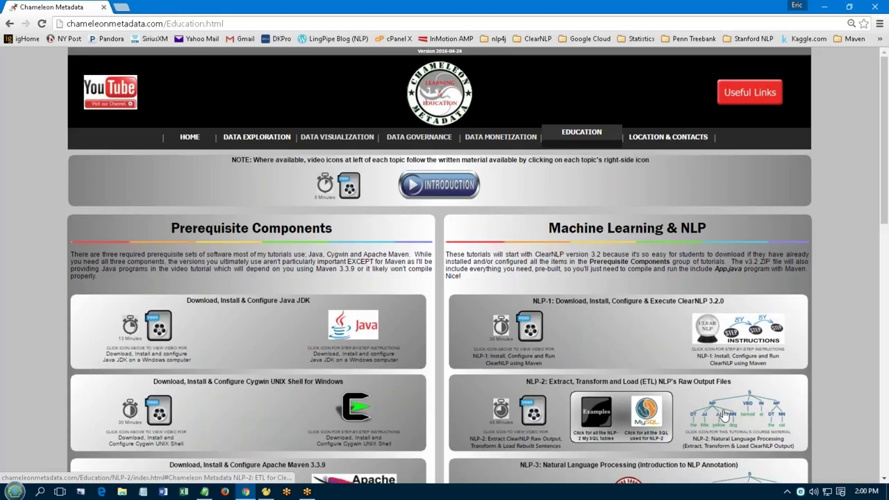
- Open the NLP-2 ETL course material from the Machine Learning & NLP list, open its PDF version and enlarge it
click(724, 414)
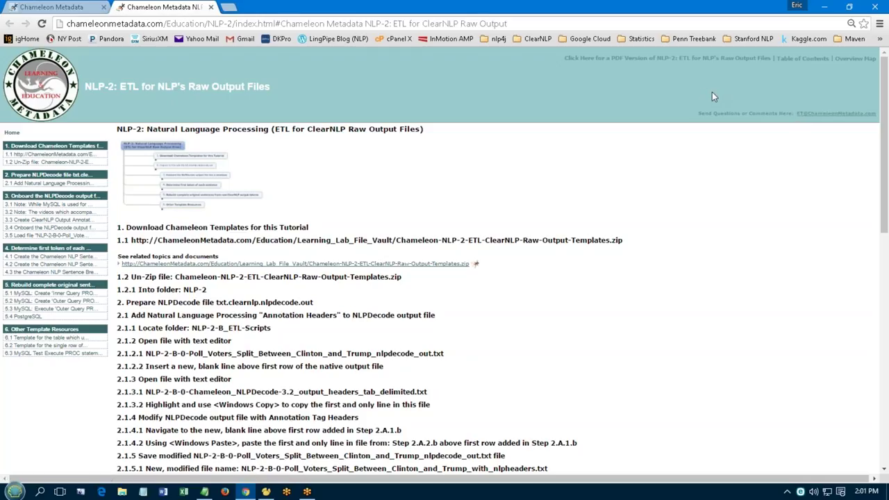
click(687, 61)
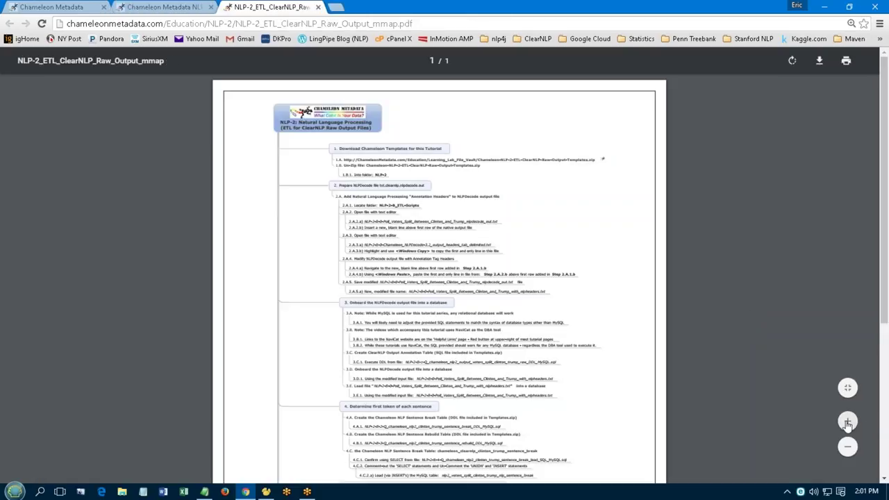
click(847, 421)
click(847, 422)
click(847, 422)
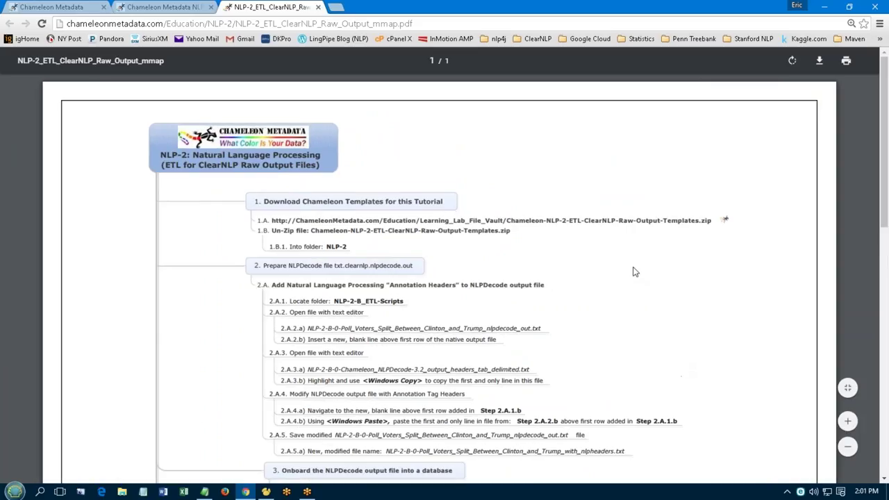
- Download Chameleon-NLP-2-ETL-ClearNLP-Raw-Output-Templates.zip from the link in step 1.A and copy the folder name NLP-2 from step 1.B.1
click(604, 222)
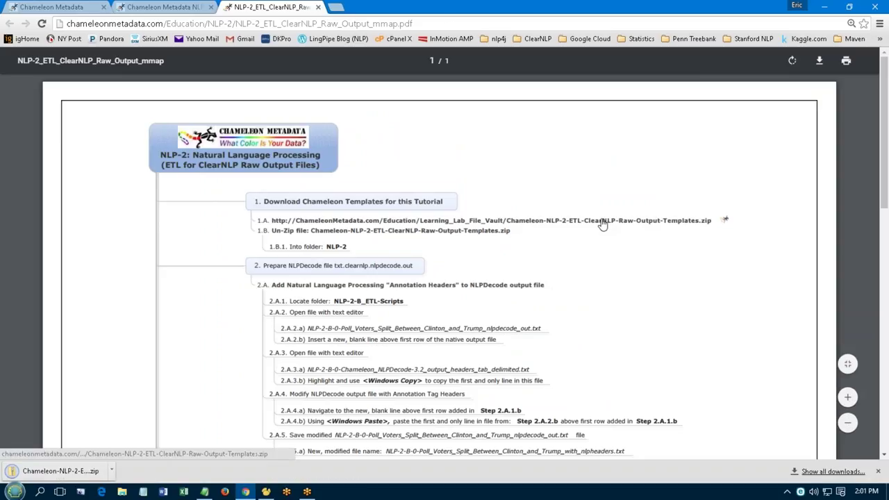
drag(326, 245, 347, 246)
right_click(335, 245)
click(362, 255)
click(361, 245)
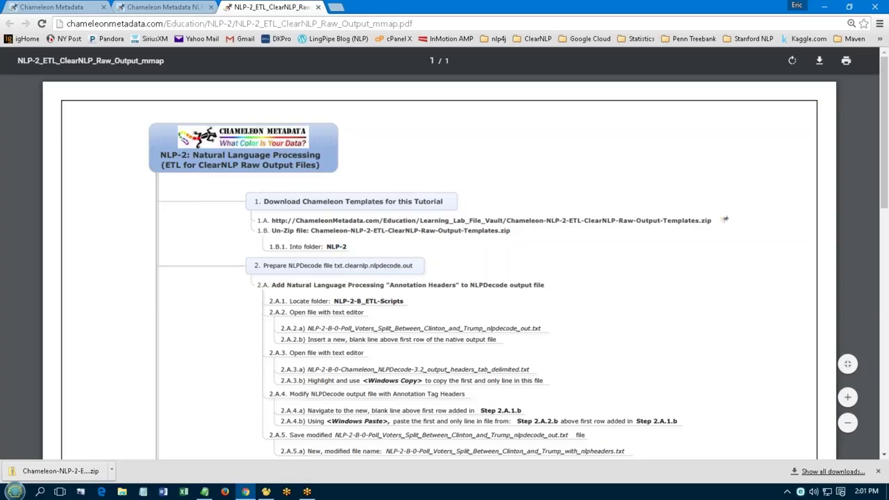
- Show the downloaded templates zip in its folder and start extracting it, browsing to DATA (D:) for the destination
right_click(39, 474)
click(57, 450)
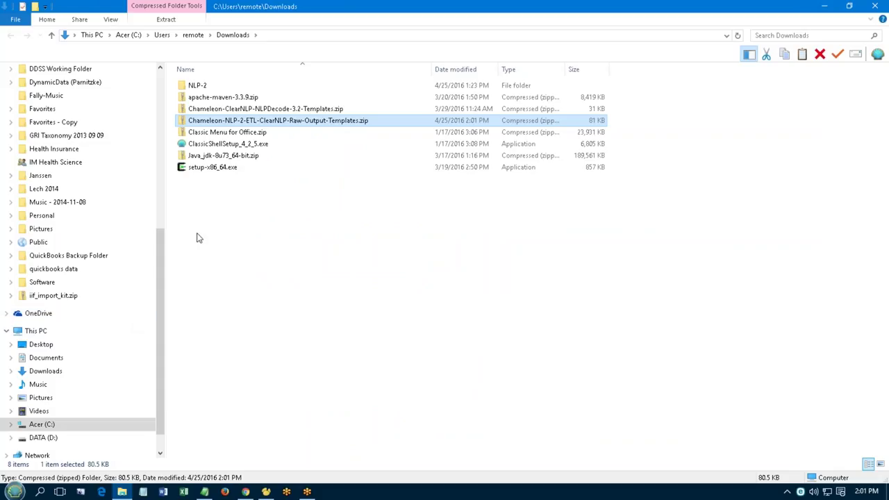
right_click(230, 121)
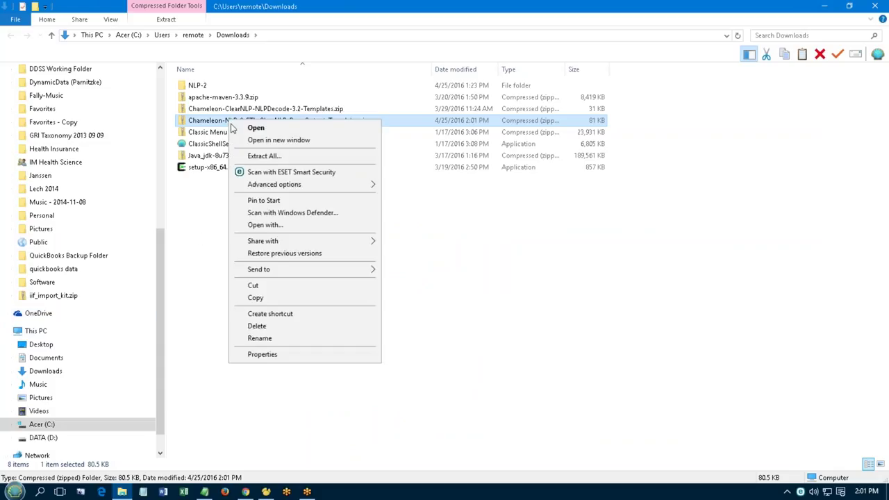
click(258, 154)
click(567, 199)
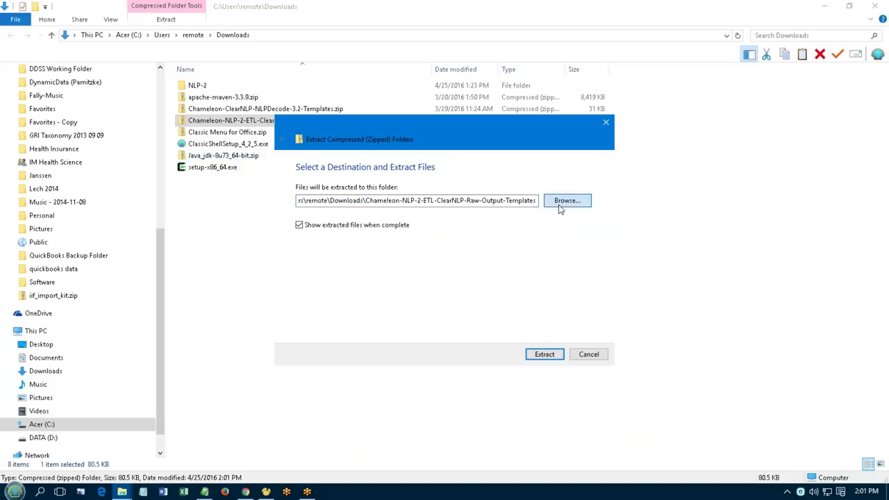
click(320, 336)
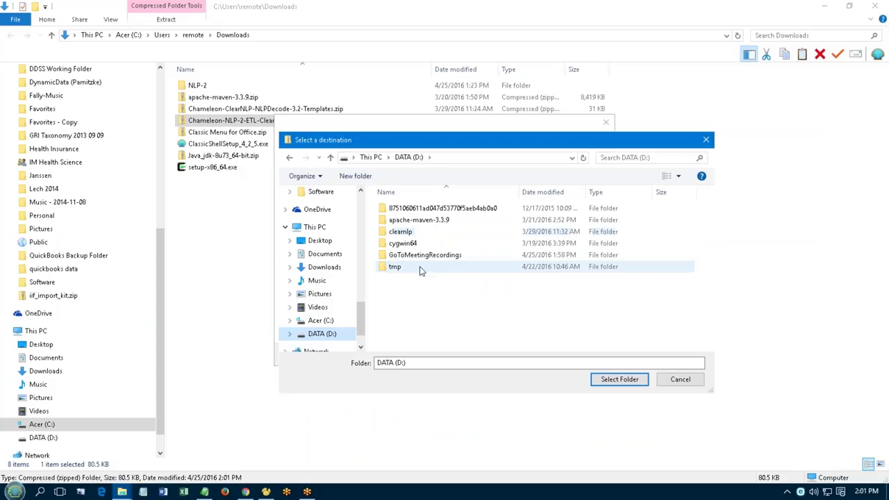
- Create a folder named NLP-2 on DATA (D:) and extract the templates zip into it
click(355, 175)
text(NLP-2)
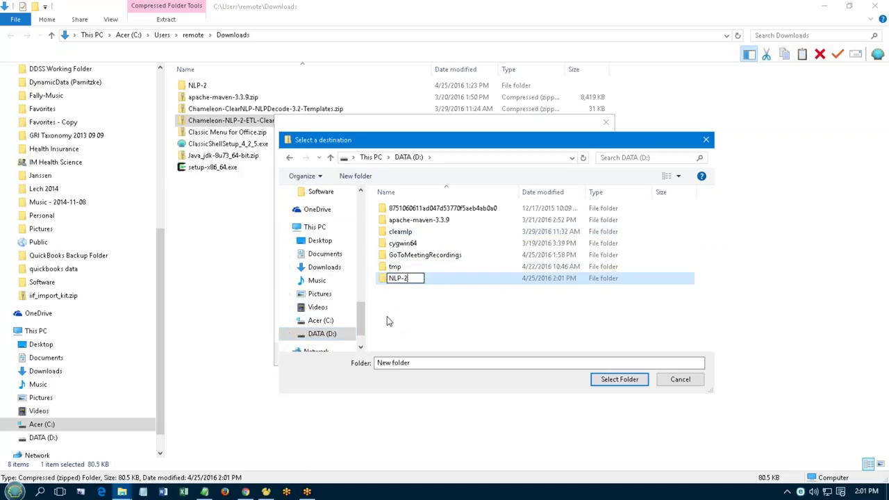
click(418, 327)
click(393, 285)
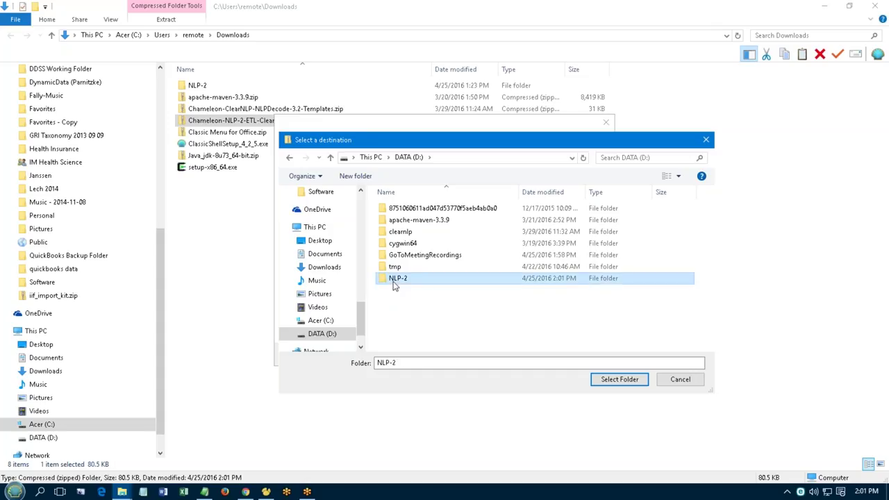
click(616, 382)
click(544, 354)
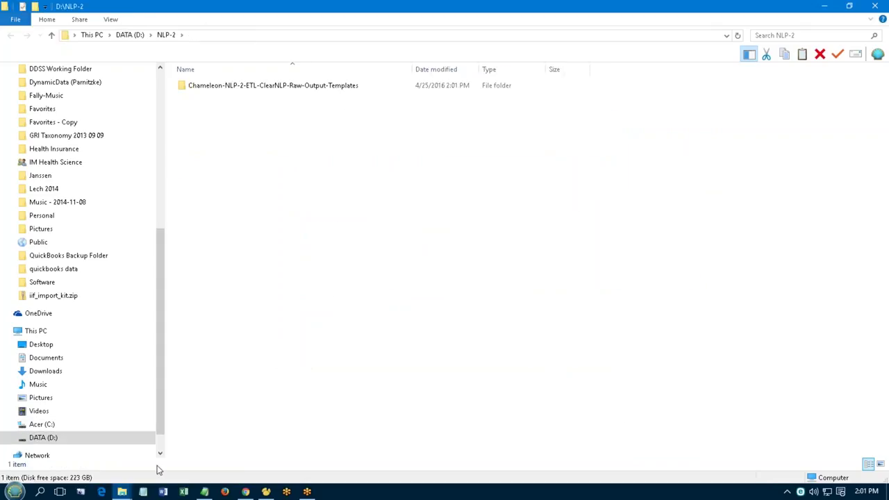
- Open Poll_Voters_Split_Between_Clinton_and_Trump.txt.nlpdecode.out from the files folder of the extracted templates in the text editor
click(122, 491)
click(113, 409)
double_click(251, 89)
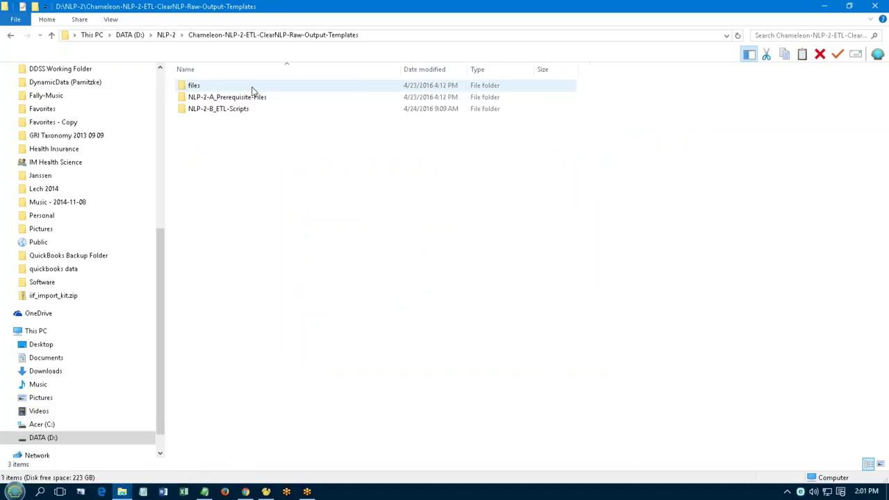
double_click(195, 87)
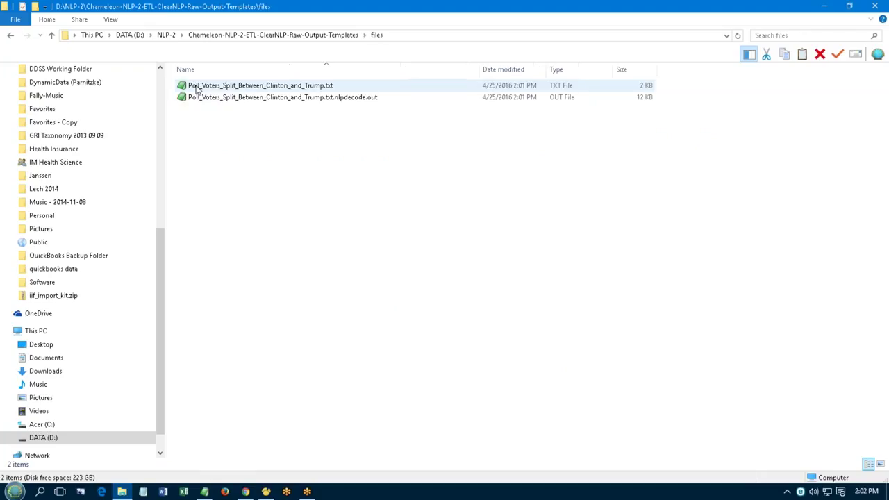
click(281, 99)
double_click(281, 98)
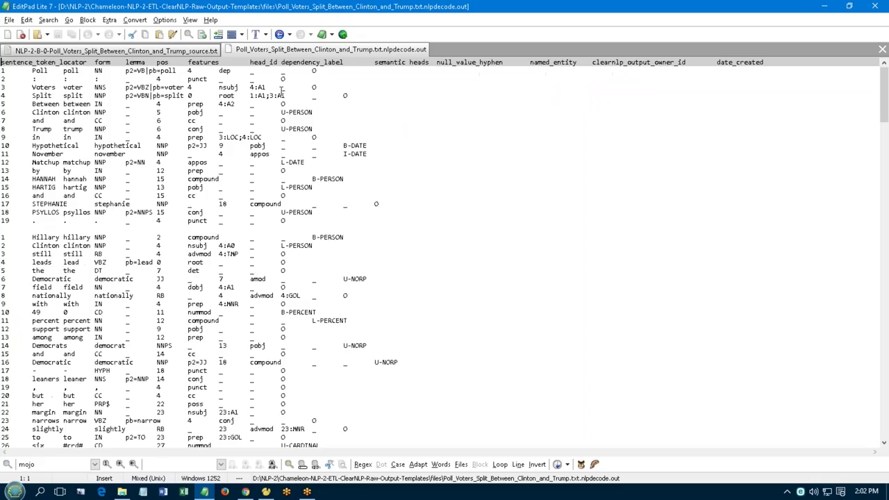
- Examine the column headers in the first row of the nlpdecode output, then close both open text files and the editor
drag(263, 61, 366, 61)
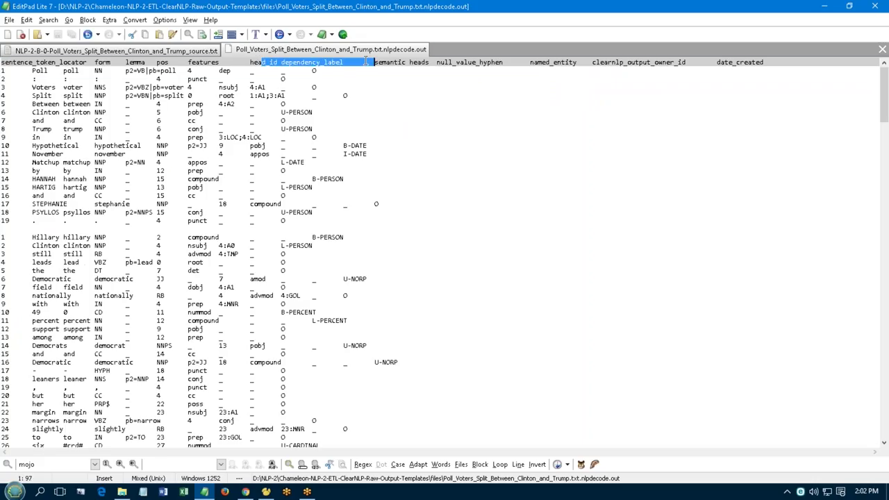
click(364, 61)
shift+click(250, 62)
click(882, 50)
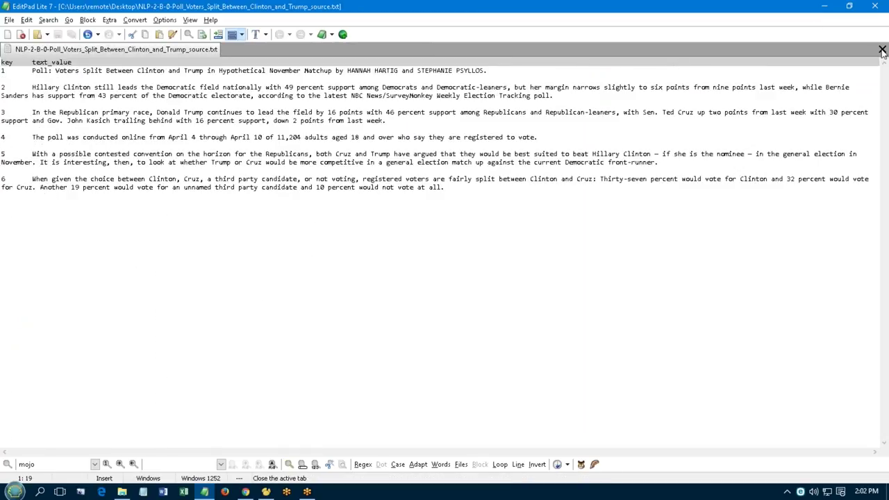
click(882, 50)
click(875, 6)
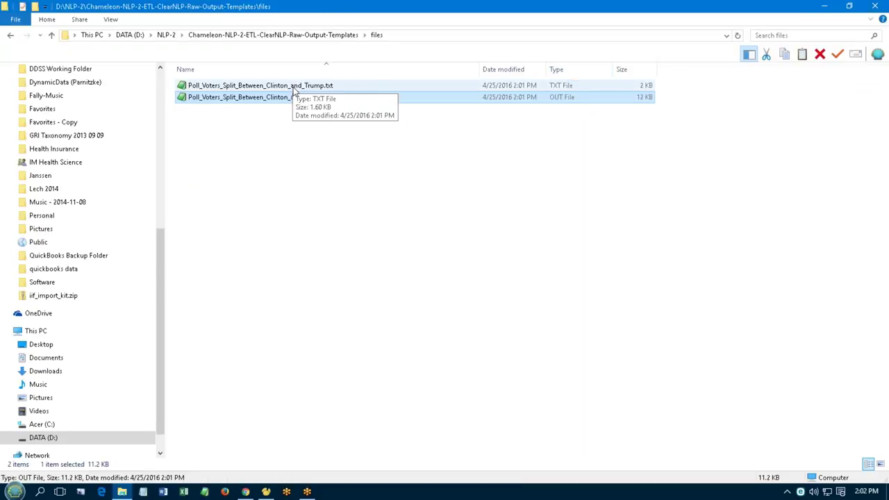
- Look through the NLP-2-A_Prerequisite-Files folder and open the NLP-2-B_ETL-Scripts folder of the extracted templates
click(308, 38)
double_click(248, 97)
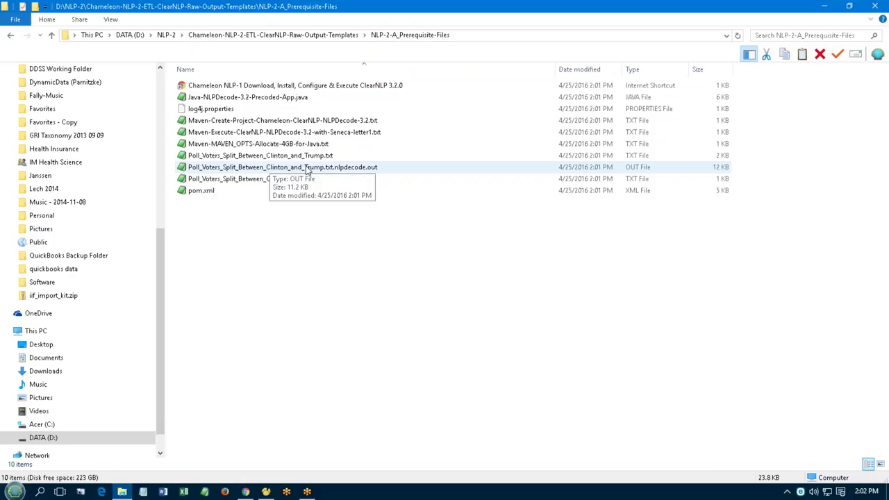
click(270, 38)
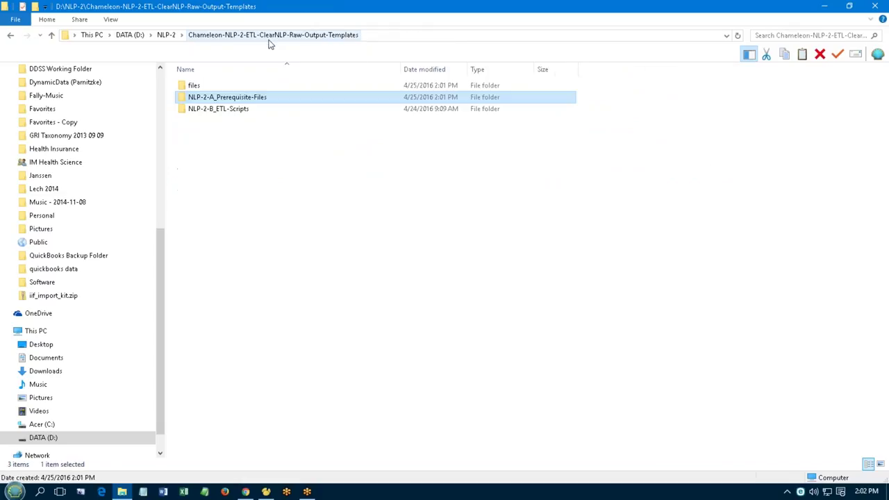
double_click(236, 110)
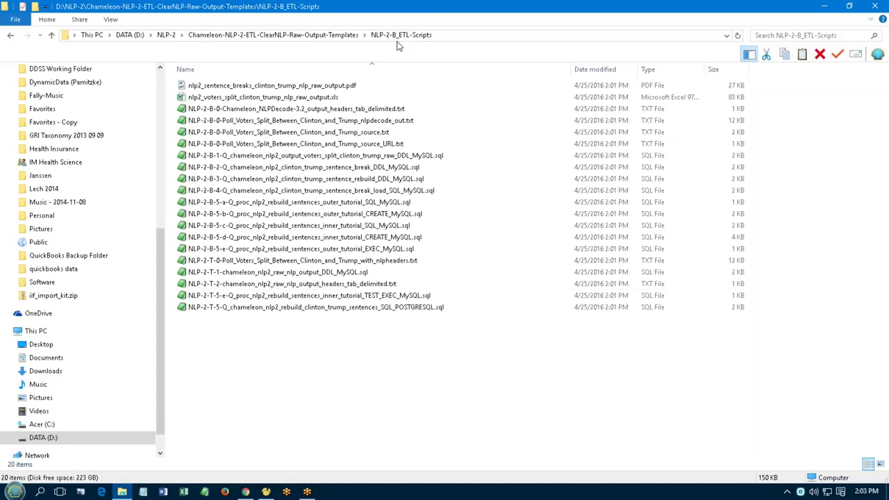
- Following step 2.A of the tutorial PDF, open NLP-2-B-0-Poll_Voters_Split_Between_Clinton_and_Trump_nlpdecode_out.txt and insert a blank line above its first row
click(245, 490)
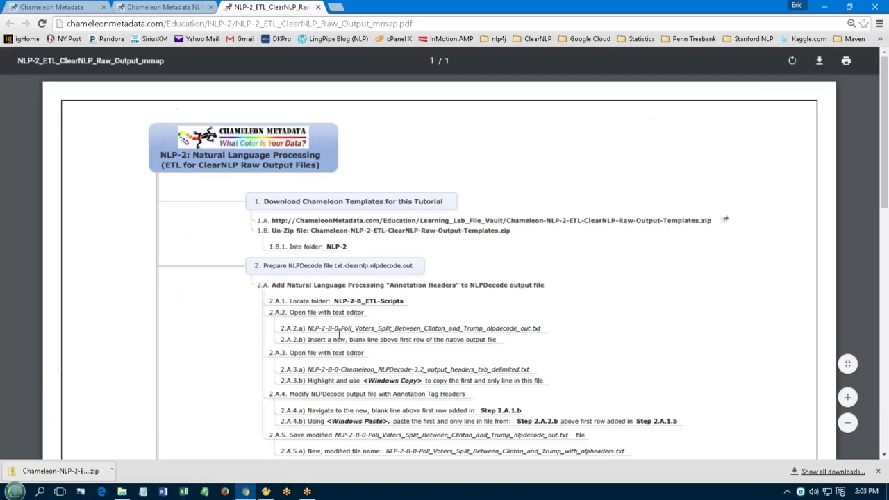
click(884, 455)
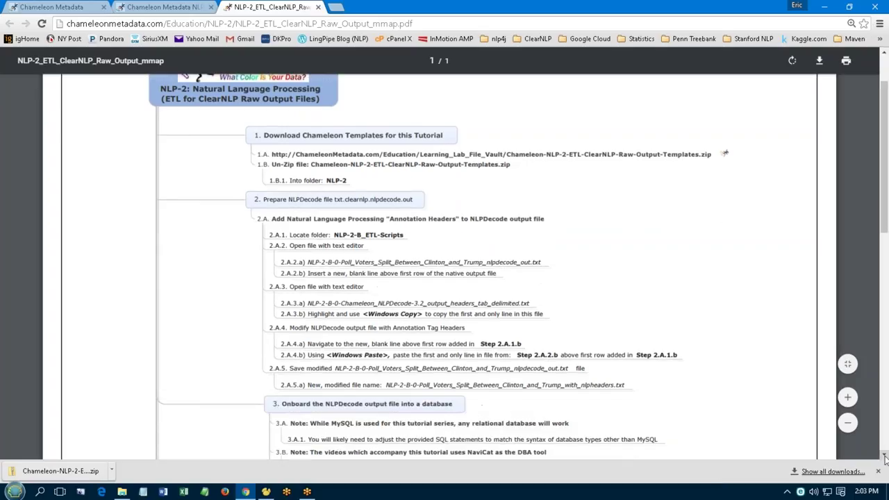
click(884, 456)
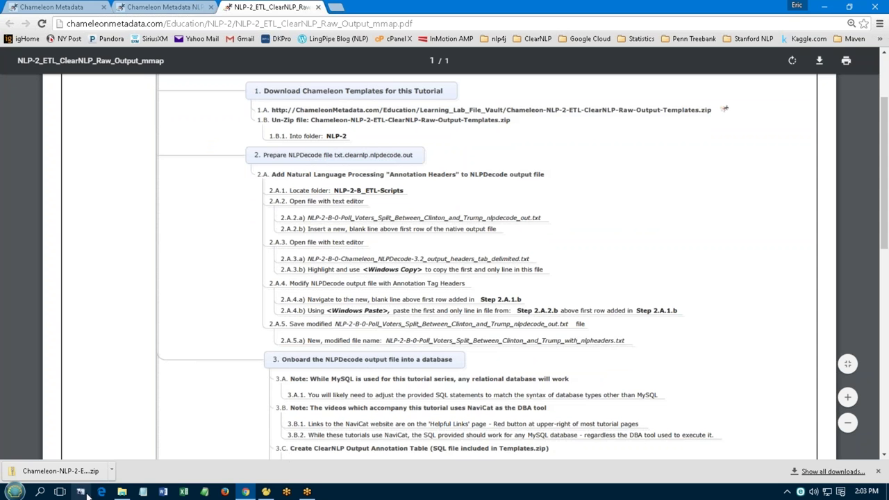
click(121, 492)
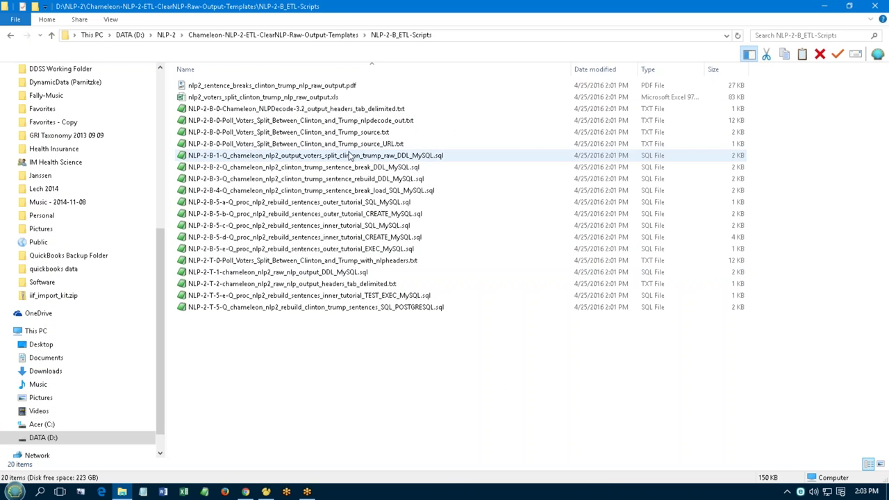
click(347, 121)
double_click(349, 121)
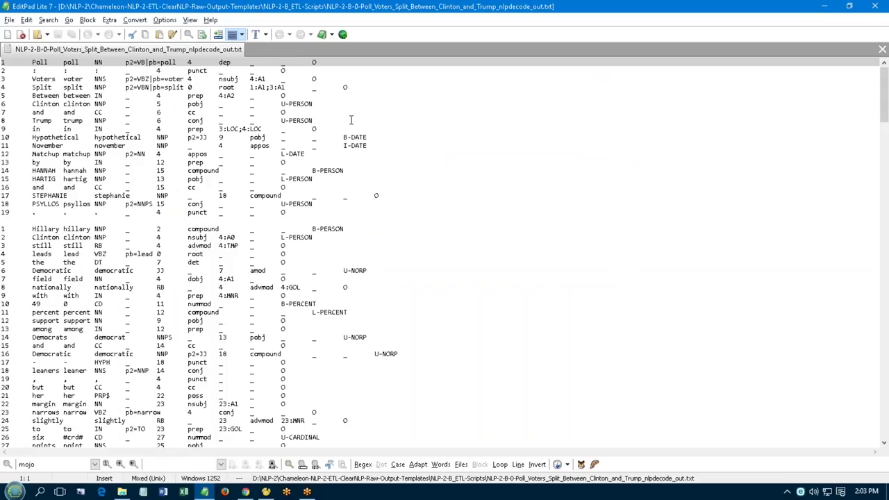
key(Return)
key(Up)
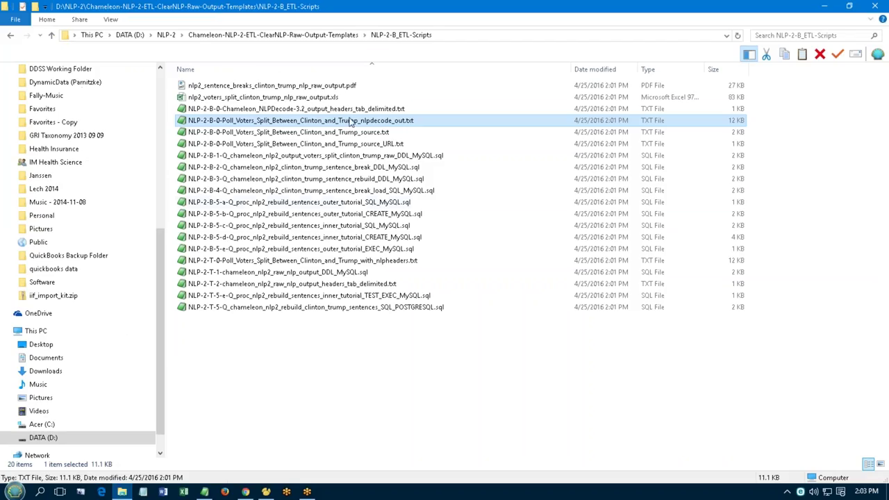
- Open NLP-2-B-0-Chameleon_NLPDecode-3.2_output_headers_tab_delimited.txt from the ETL scripts folder and copy its entire header line
double_click(278, 108)
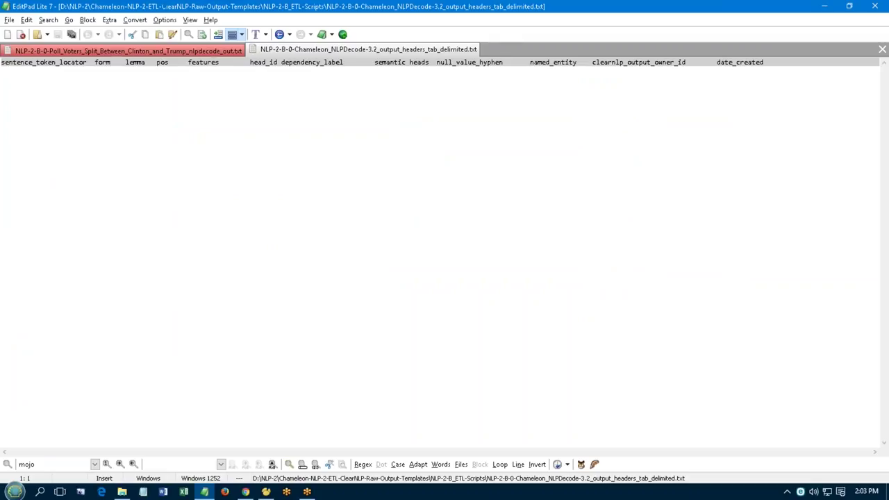
key(ctrl+a)
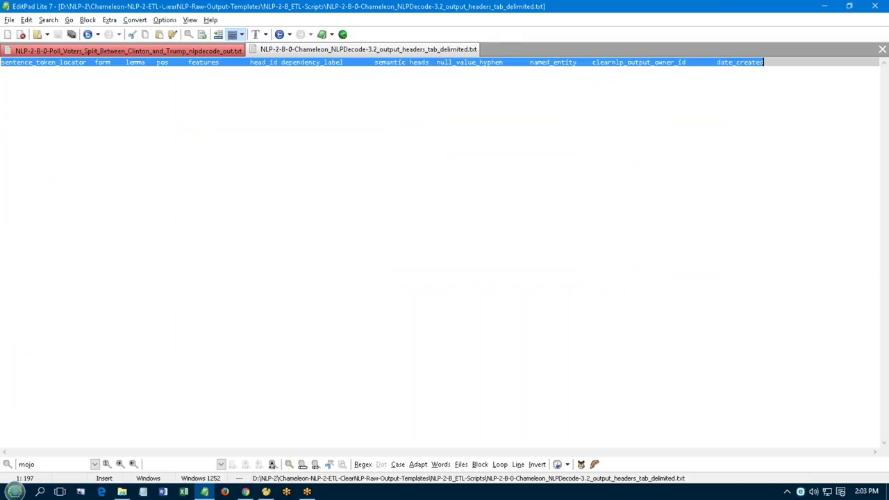
right_click(367, 61)
click(378, 92)
- Paste the copied header line into the blank first line of the nlpdecode_out.txt file
click(215, 47)
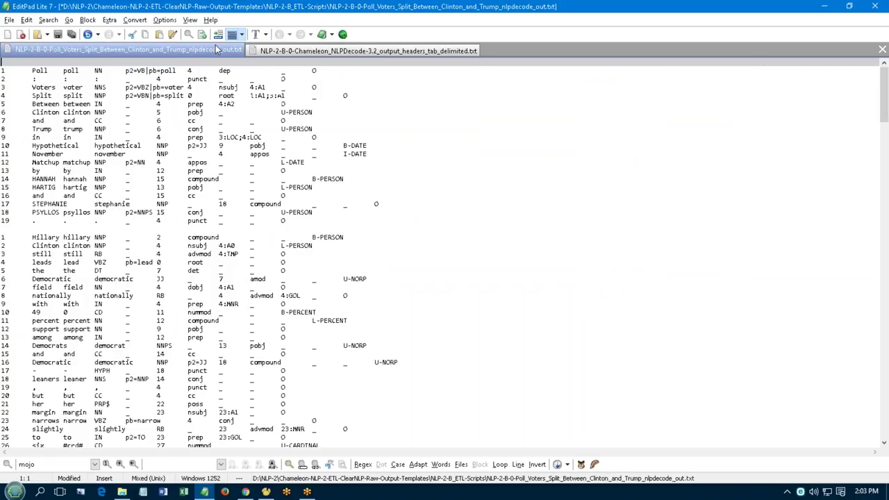
right_click(109, 60)
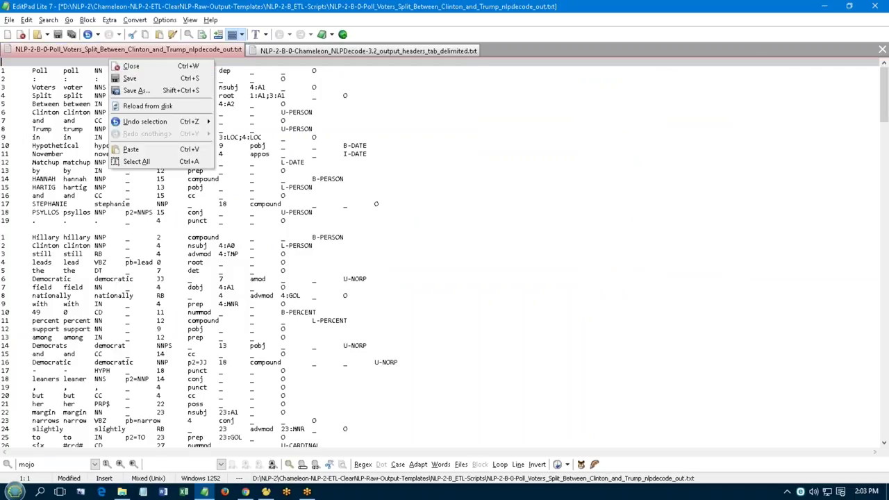
click(131, 150)
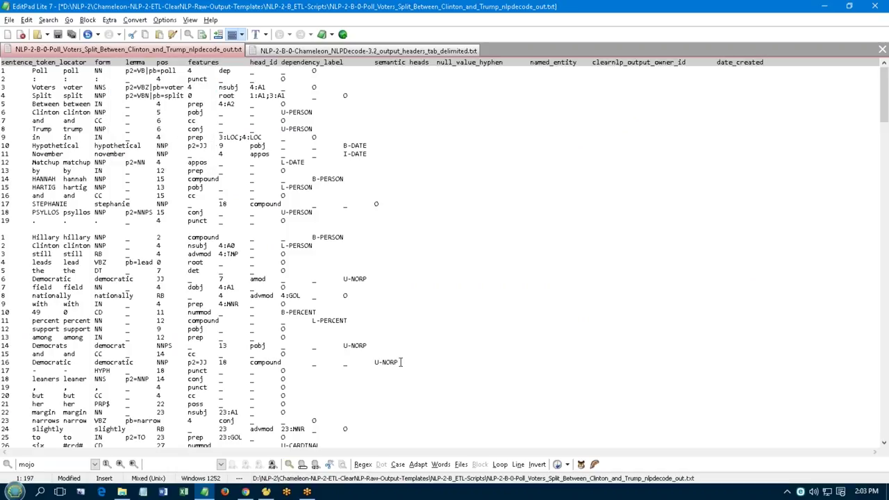
- Copy the new file name NLP-2-B-0-Poll_Voters_Split_Between_Clinton_and_Trump_with_nlpheaders.txt from step 2.A.5.a of the tutorial PDF and return to the text editor
key(alt+Tab)
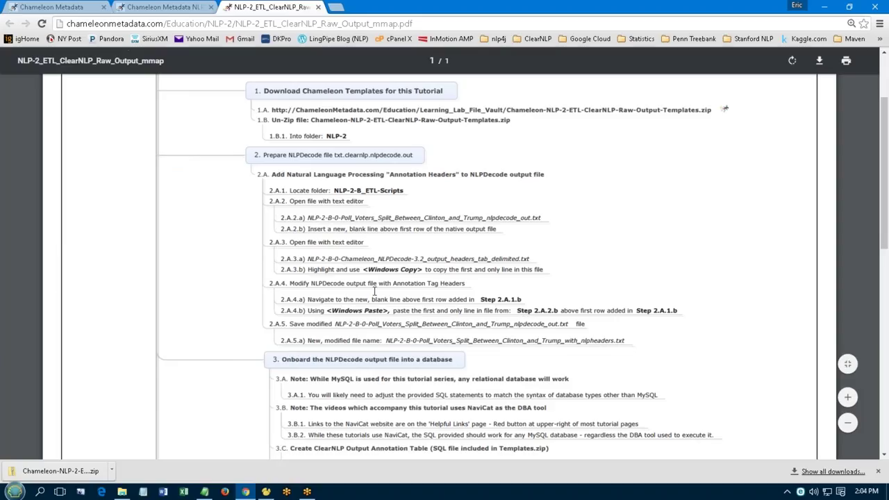
drag(386, 341, 627, 342)
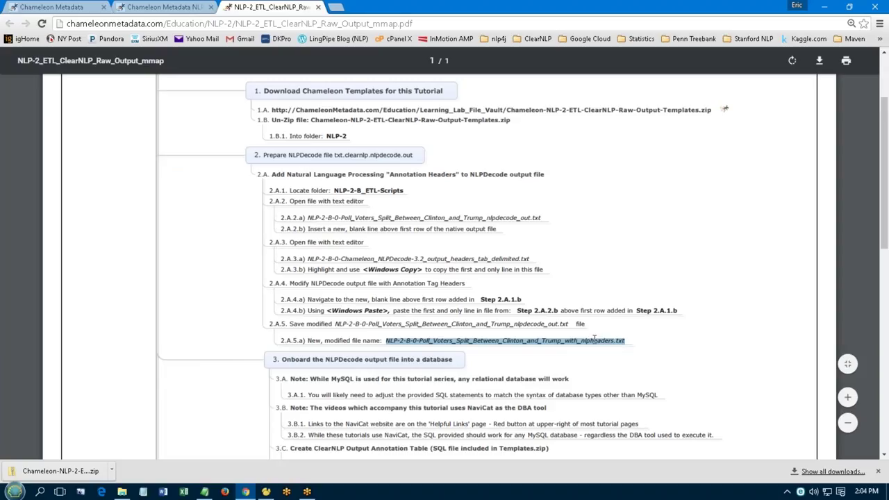
right_click(594, 339)
click(611, 348)
click(204, 492)
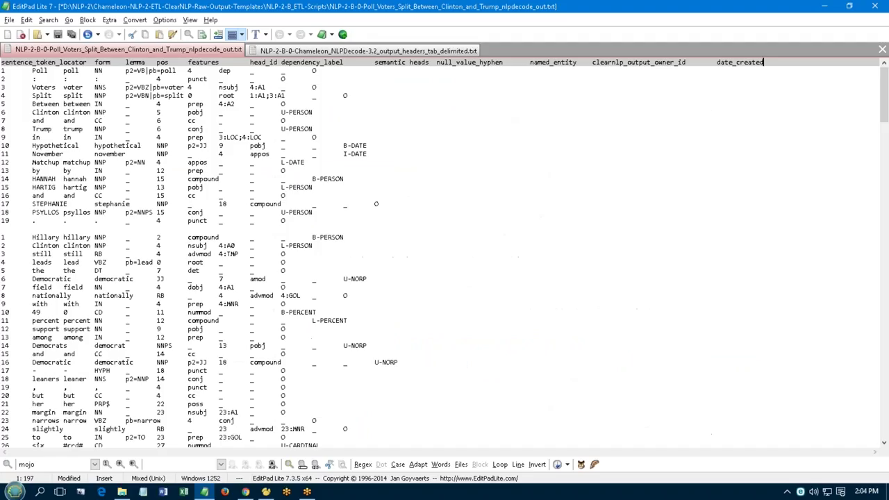
- Save the modified file under the copied name NLP-2-B-0-Poll_Voters_Split_Between_Clinton_and_Trump_with_nlpheaders.txt in the NLP-2-B_ETL-Scripts folder
click(9, 19)
click(21, 69)
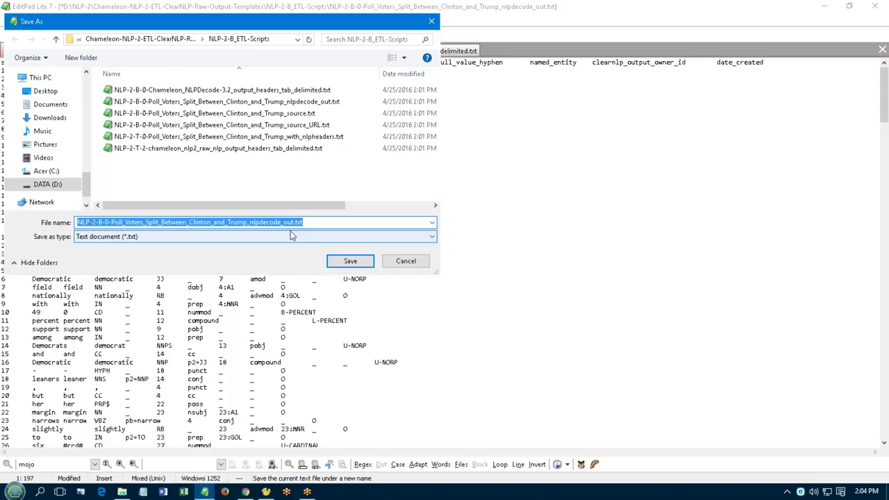
key(BackSpace)
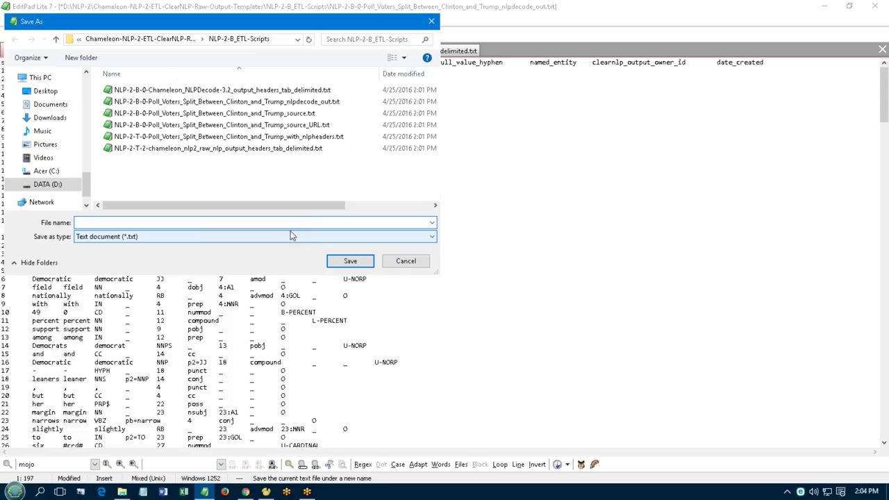
key(ctrl+v)
click(350, 261)
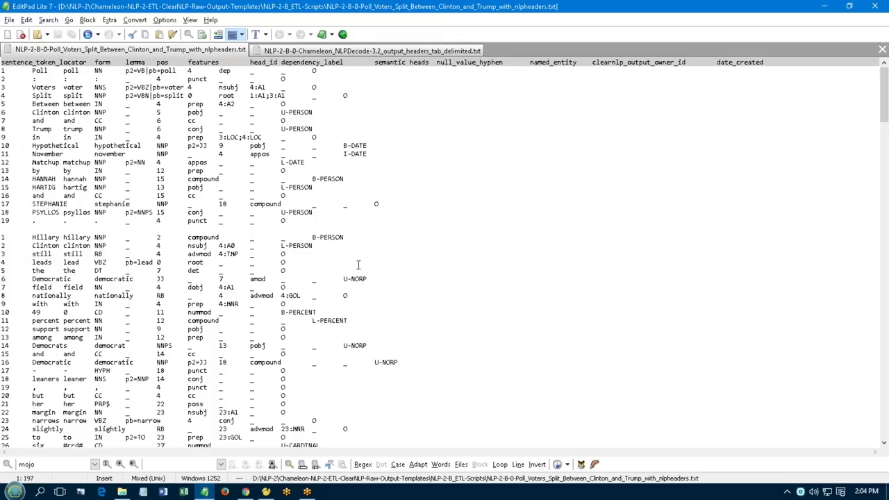
- Close the with_nlpheaders.txt and output_headers_tab_delimited.txt files and exit the text editor
click(882, 49)
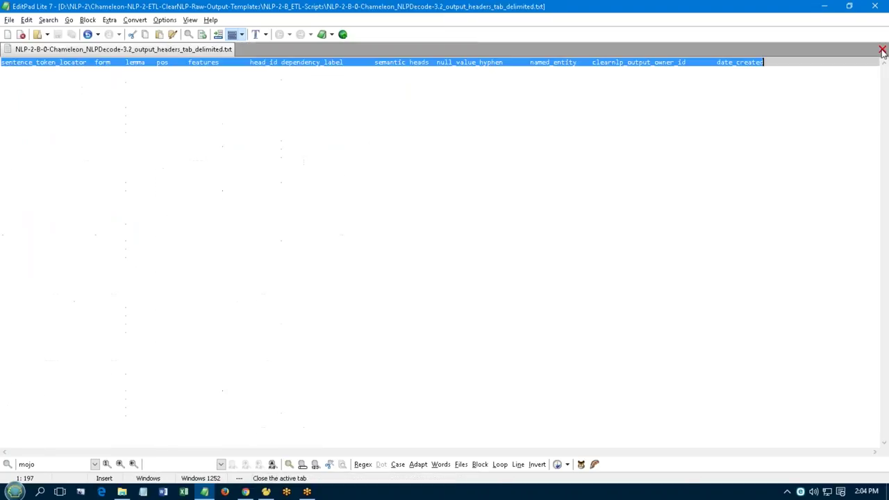
click(882, 49)
click(875, 6)
- Review sections 3 and 4 of the tutorial PDF for the DDL files that create the raw output, sentence break and sentence rebuild tables
click(427, 346)
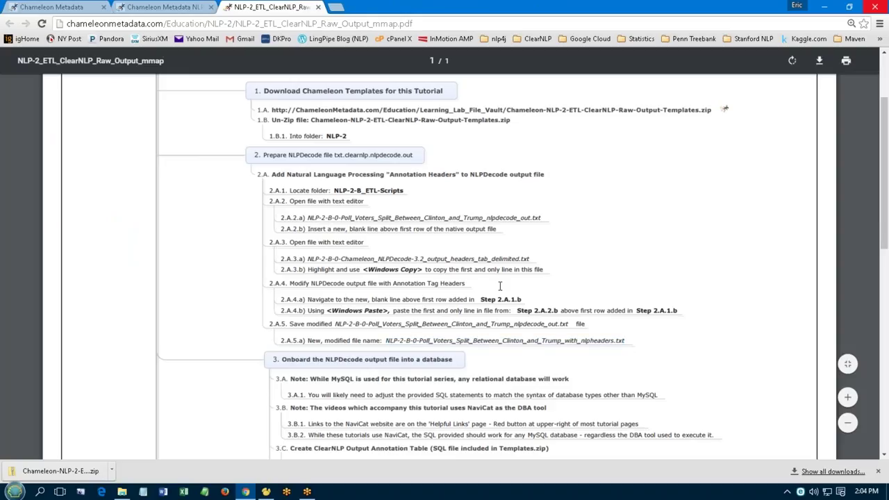
click(885, 457)
click(885, 456)
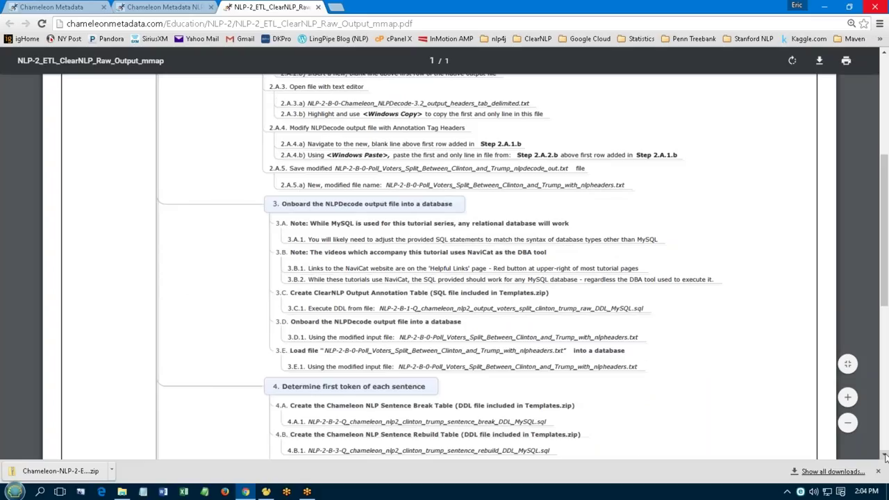
click(885, 456)
click(885, 456)
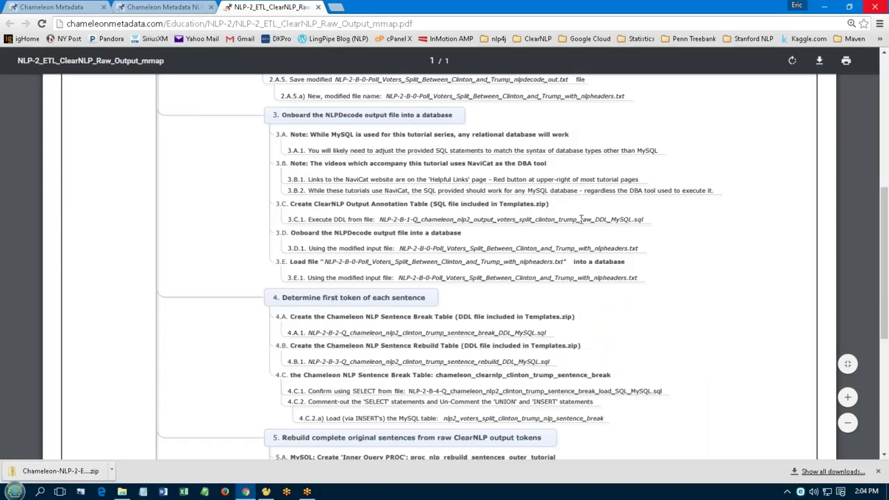
mouse_move(576, 219)
mouse_down()
mouse_move(609, 219)
mouse_move(568, 220)
mouse_move(591, 219)
mouse_up()
drag(472, 333, 510, 332)
drag(461, 361, 507, 363)
click(479, 356)
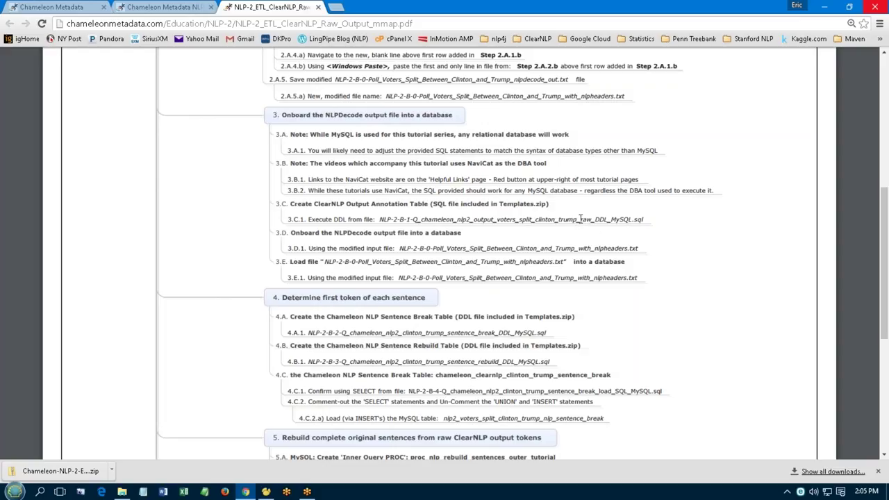
drag(588, 219, 614, 219)
- Open NLP-2-B-1-Q_chameleon_nlp2_output_voters_split_clinton_trump_raw_DDL_MySQL.sql from the ETL scripts folder and copy its whole CREATE TABLE statement
click(121, 492)
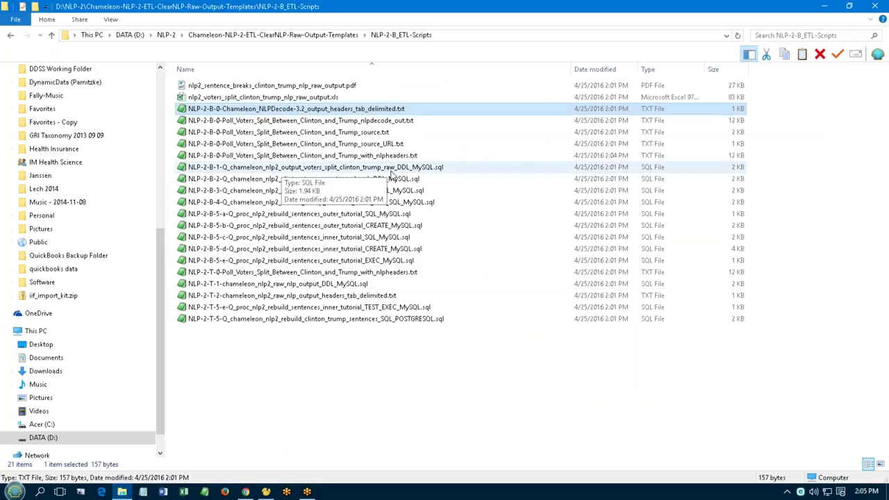
double_click(216, 168)
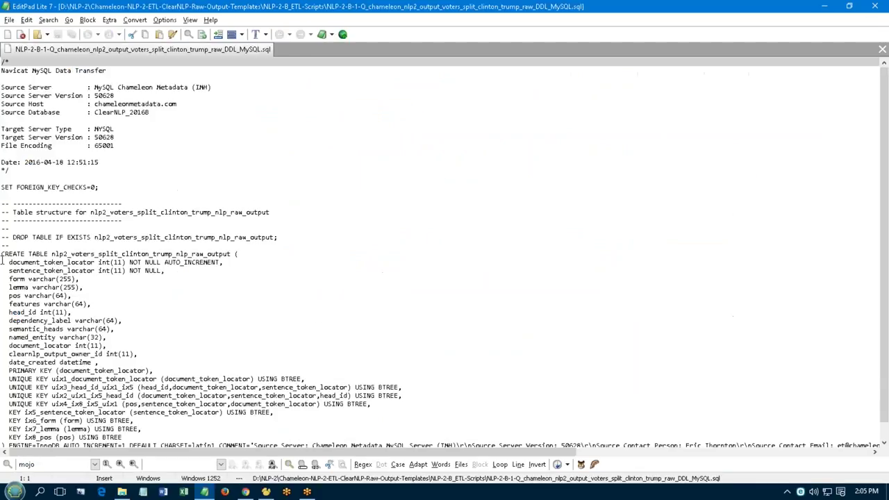
drag(2, 255, 1, 437)
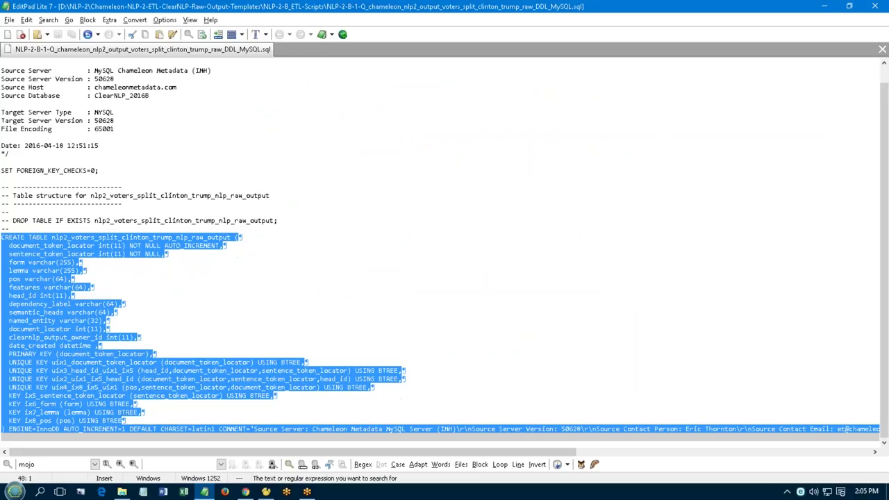
right_click(34, 413)
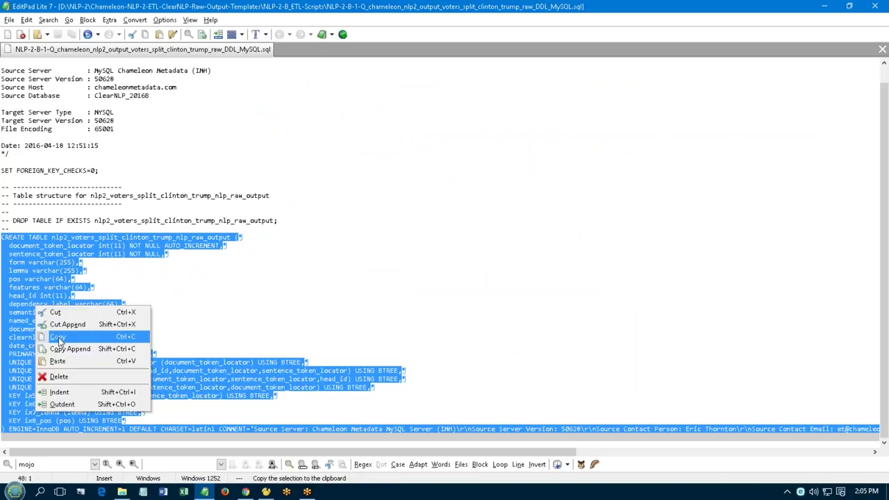
click(61, 340)
- Switch to Navicat and run the copied statement in a new query to create the nlp2_voters_split_clinton_trump_nlp_raw_output table
click(266, 491)
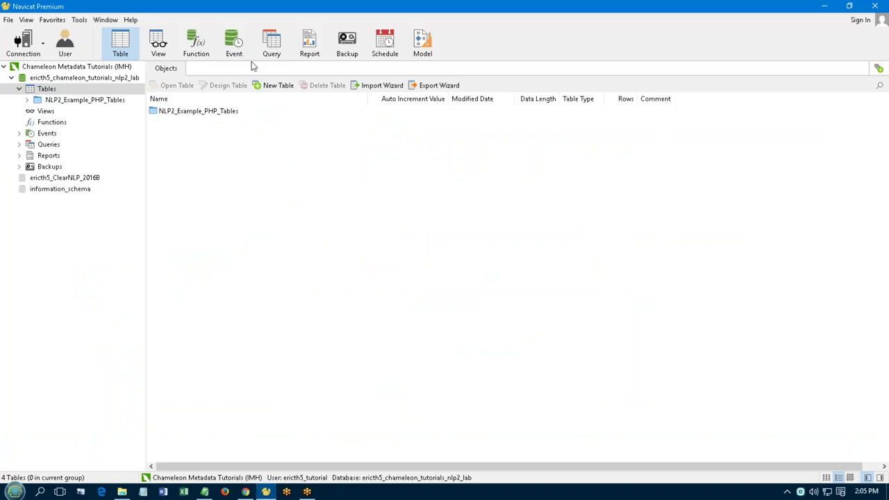
click(271, 48)
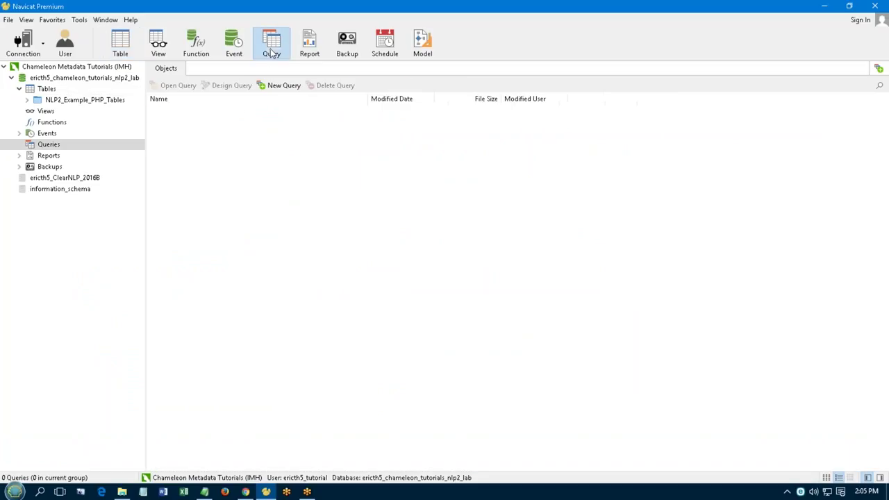
click(274, 86)
right_click(246, 147)
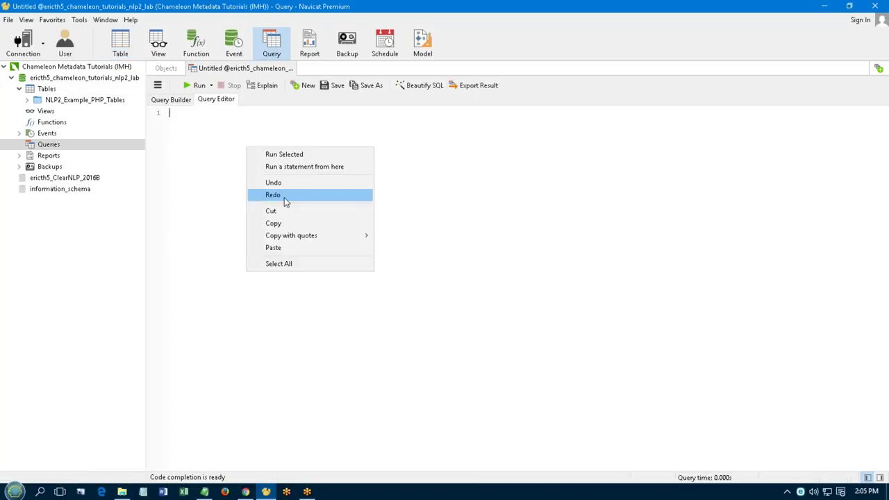
click(283, 245)
click(196, 85)
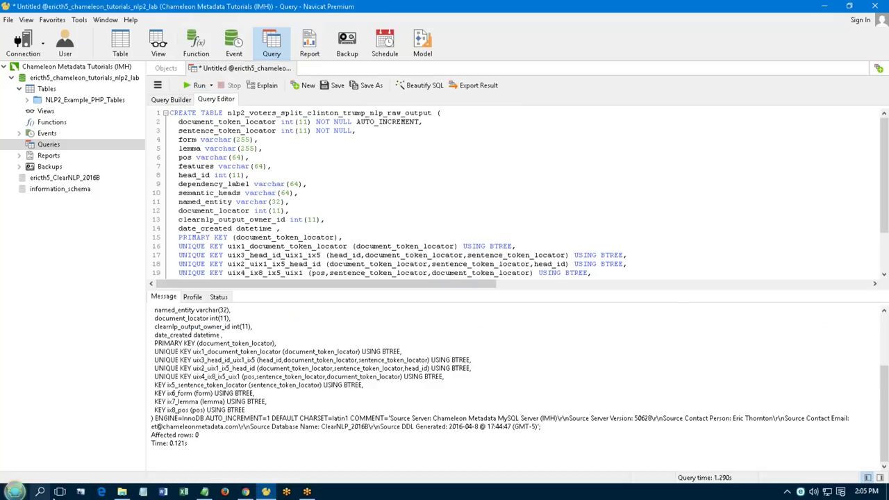
- Open NLP-2-B-2-Q_chameleon_nlp2_clinton_trump_sentence_break_DDL_MySQL.sql from the ETL scripts folder and copy its whole CREATE TABLE statement
click(122, 492)
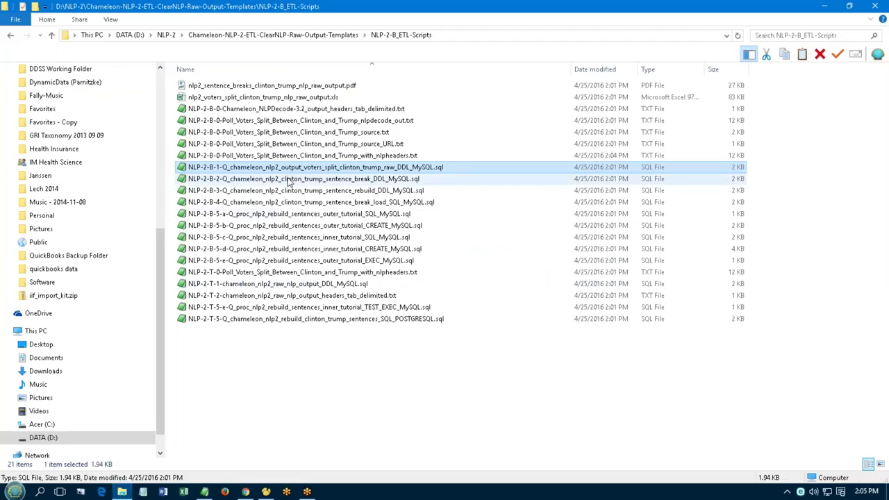
double_click(224, 180)
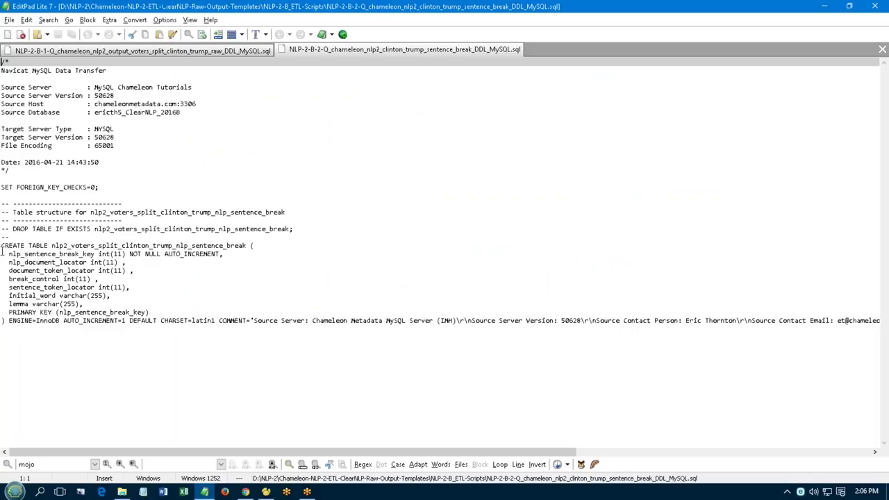
drag(3, 247, 121, 385)
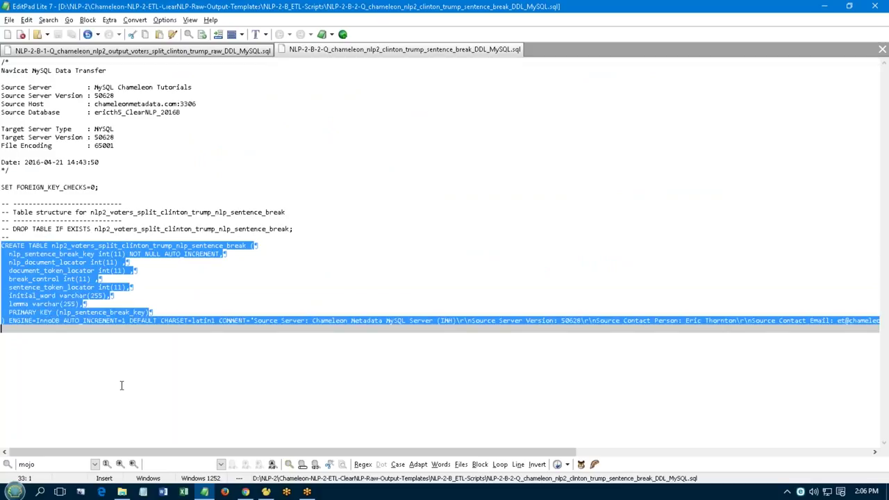
right_click(91, 300)
click(114, 333)
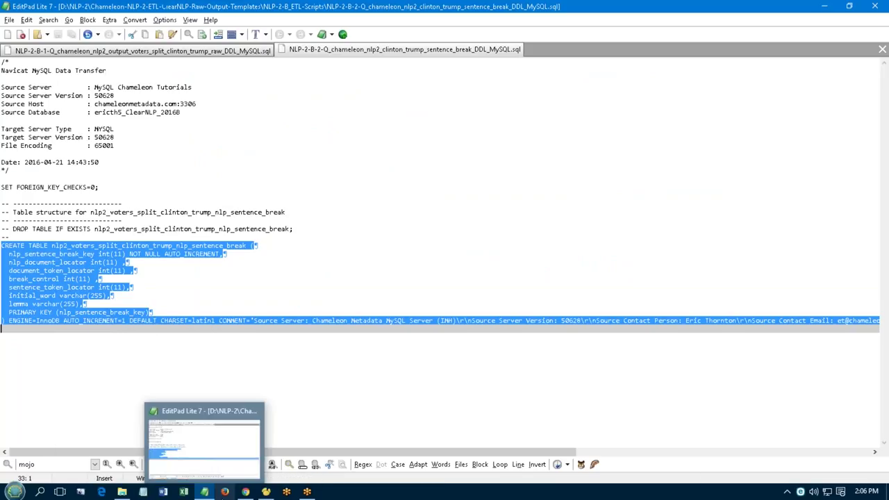
- Switch to Navicat and run the copied statement in a new query to create the nlp2_voters_split_clinton_trump_nlp_sentence_break table
click(266, 492)
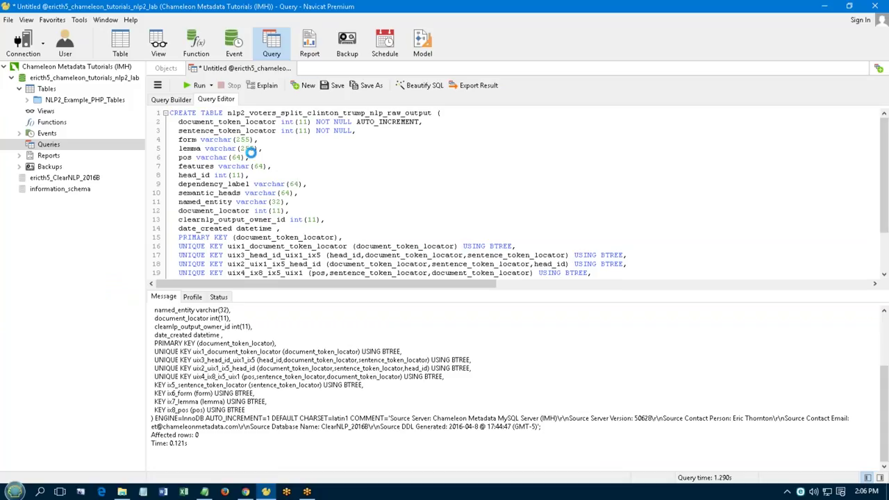
click(305, 84)
right_click(229, 146)
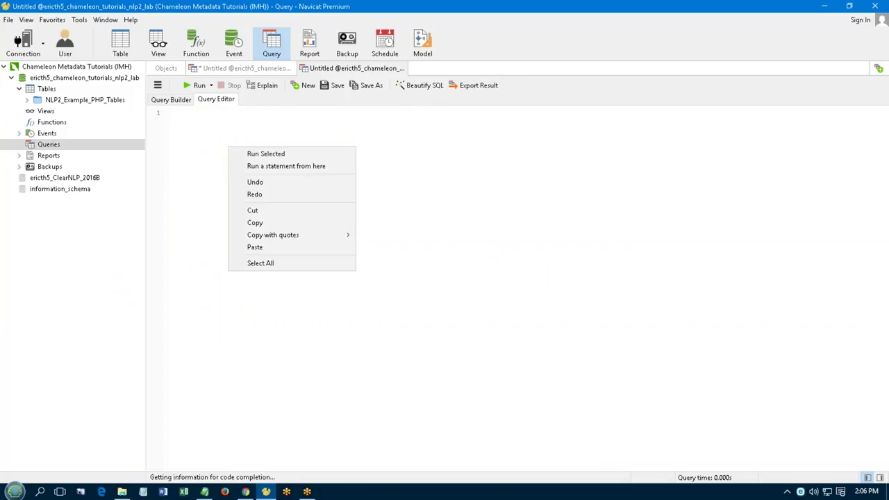
click(254, 248)
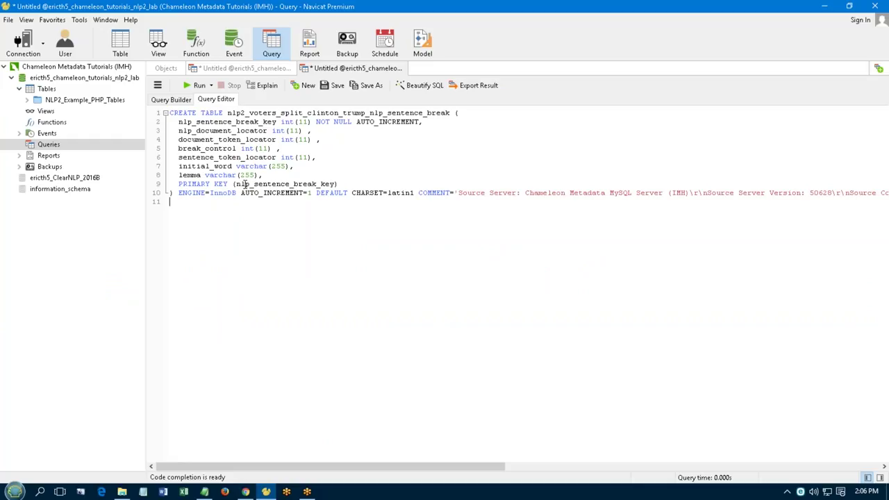
click(198, 85)
- Open NLP-2-B-3-Q_chameleon_nlp2_clinton_trump_sentence_rebuild_DDL_MySQL.sql from the ETL scripts folder and copy its whole CREATE TABLE statement
click(124, 491)
click(238, 190)
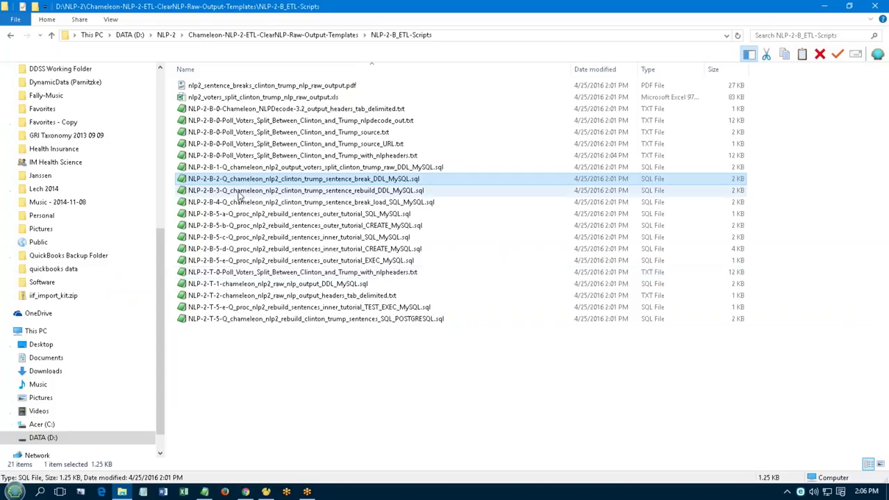
double_click(237, 192)
drag(2, 245, 21, 297)
right_click(25, 264)
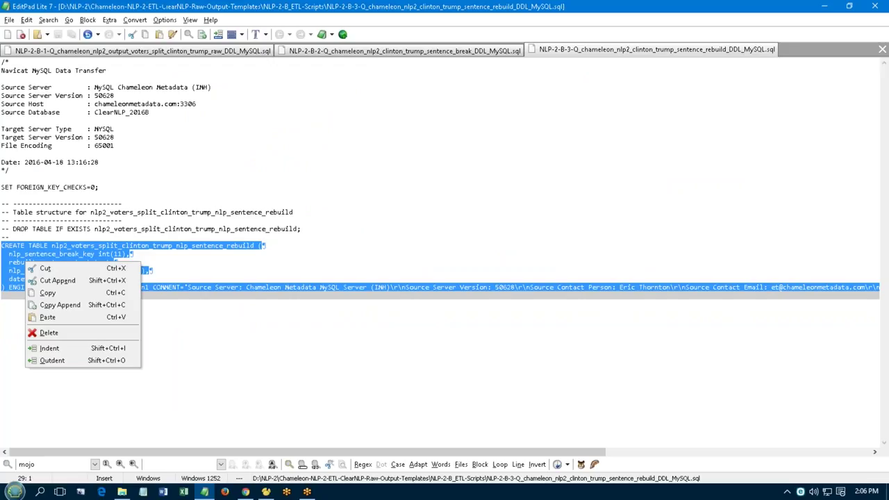
click(47, 293)
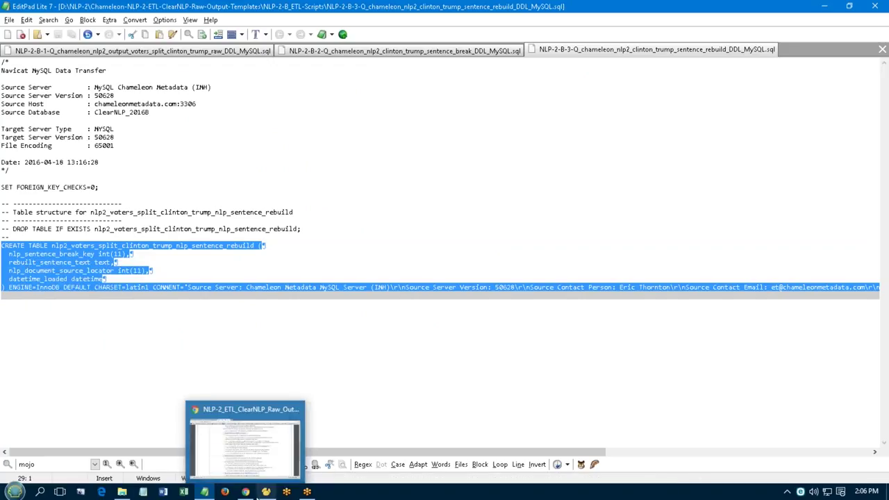
- Switch to Navicat and run the copied statement in a new query to create the nlp2_voters_split_clinton_trump_nlp_sentence_rebuild table
click(266, 492)
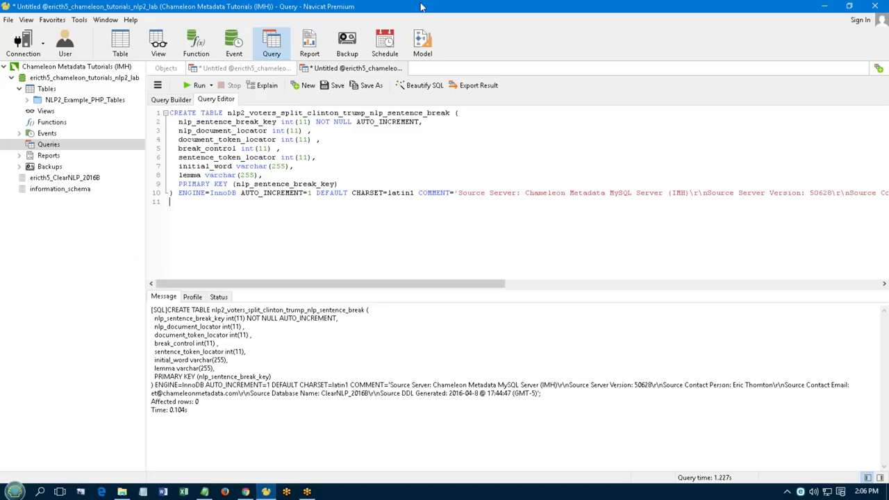
click(304, 85)
right_click(247, 158)
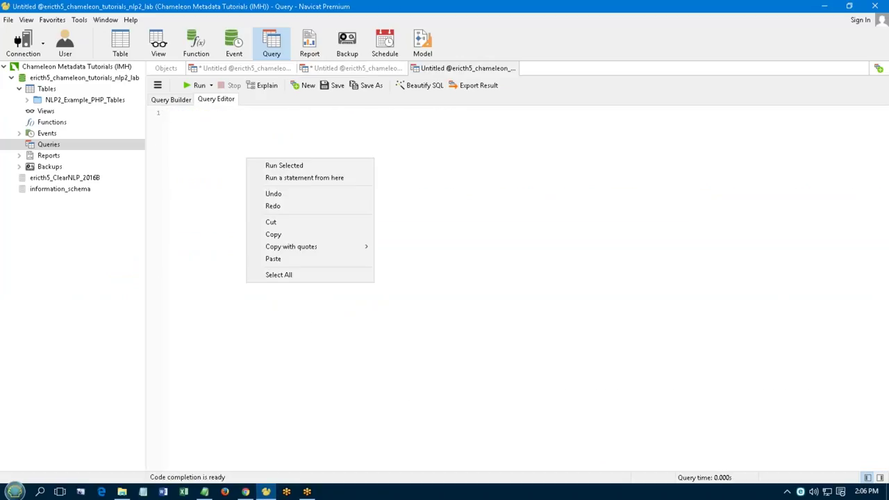
click(276, 257)
click(196, 84)
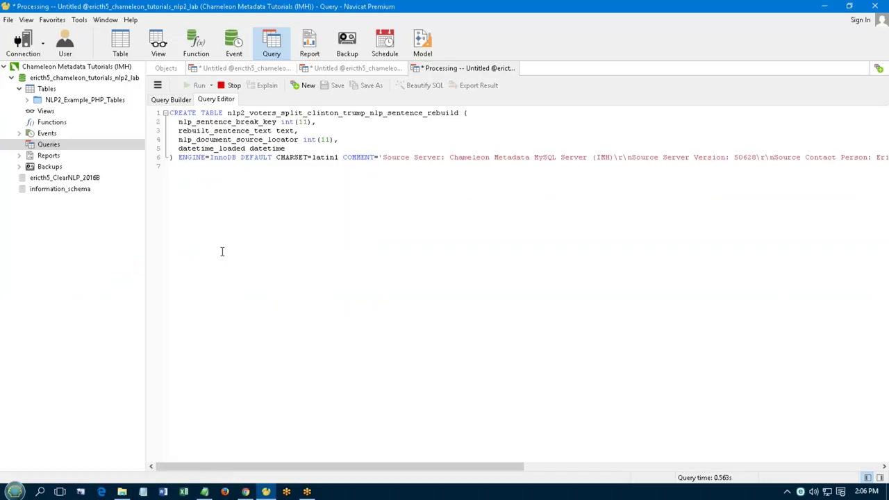
- List the tutorial database's tables and check for the raw_output, sentence_break and sentence_rebuild tables
click(121, 43)
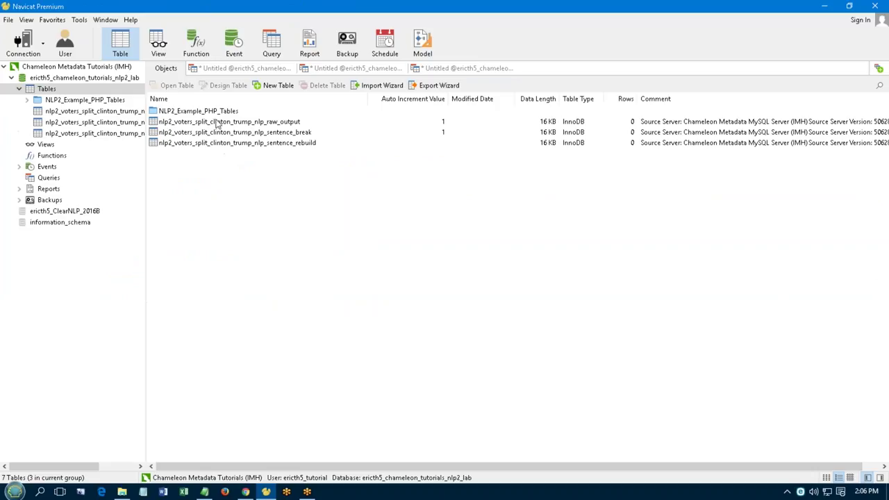
click(216, 122)
click(216, 134)
click(215, 143)
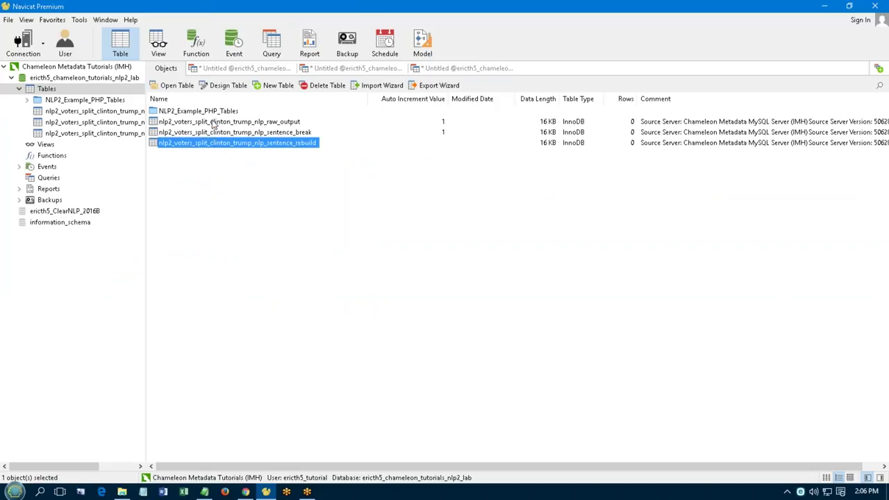
click(212, 123)
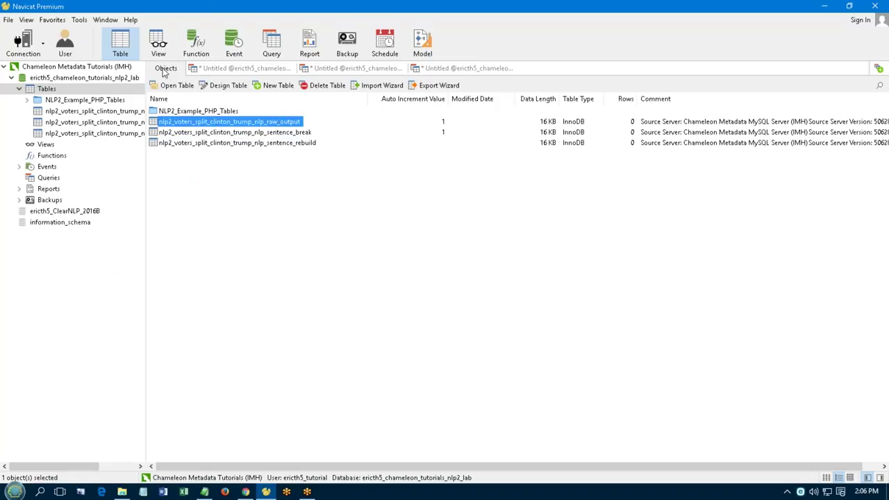
- Close all the untitled queries, keeping only the object list, and return to the tutorial PDF in the browser
right_click(165, 70)
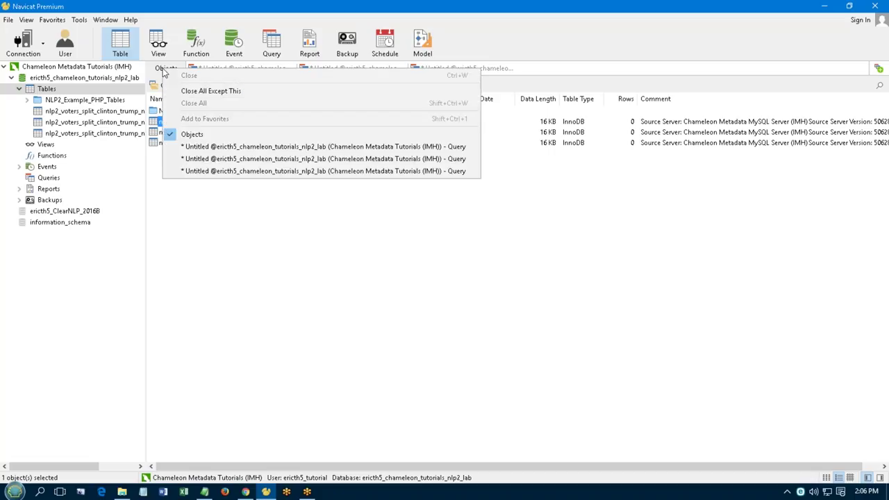
click(182, 91)
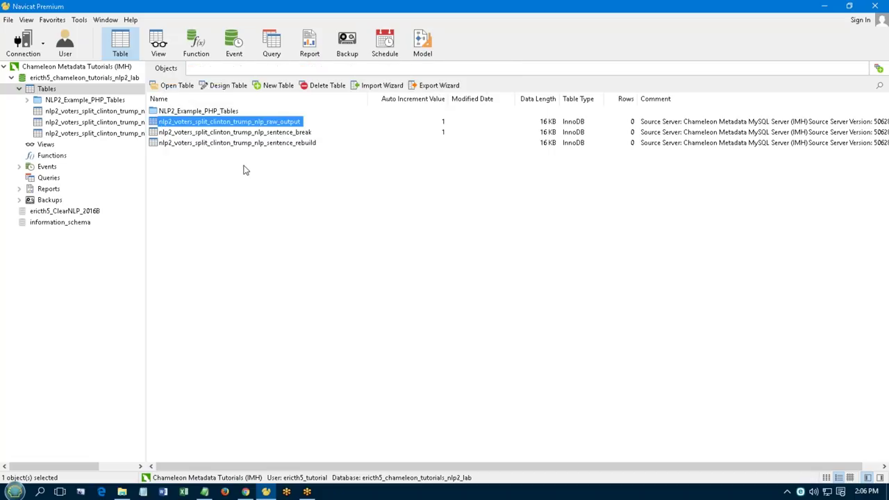
click(243, 161)
click(246, 492)
click(472, 339)
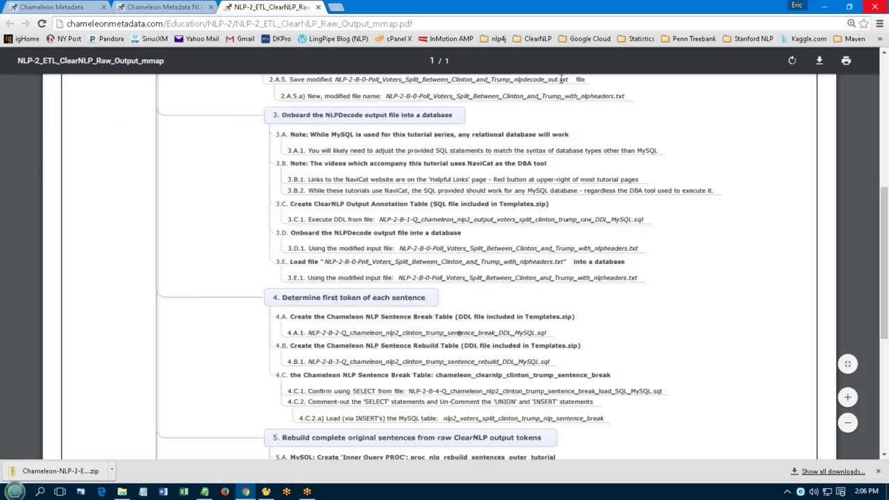
- Switch to Navicat, open the nlp2_voters_split_clinton_trump_nlp_raw_output table and start a text file (*.txt) import into it
click(264, 492)
double_click(224, 123)
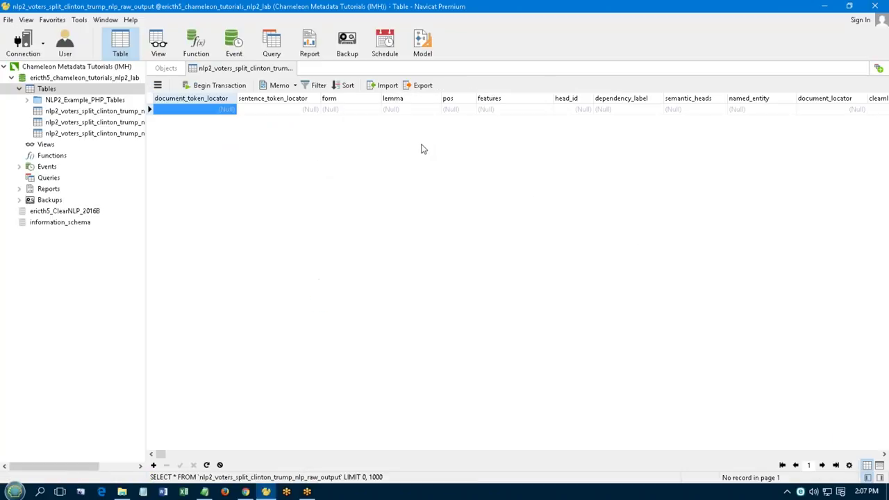
click(382, 85)
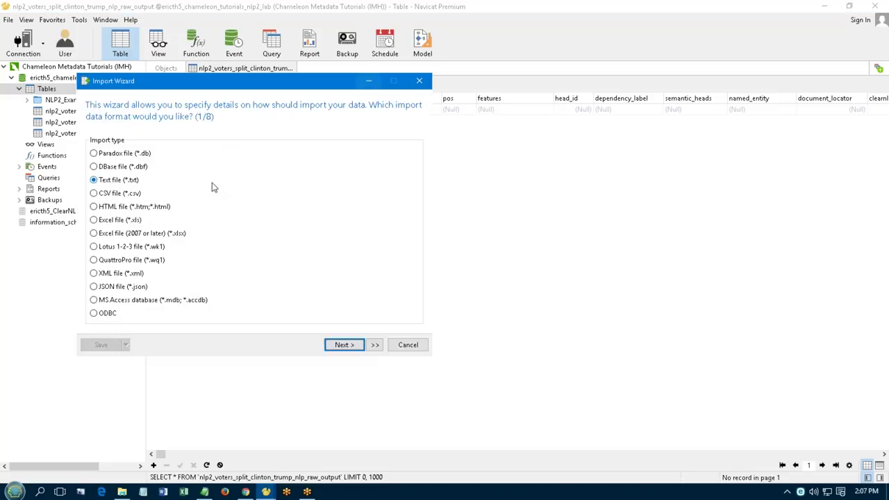
click(343, 345)
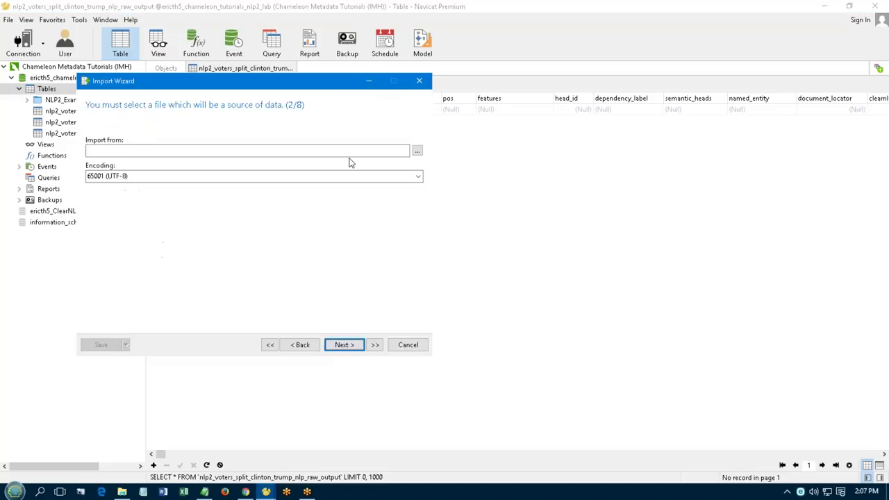
- Choose NLP-2-B-0-Poll_Voters_Split_Between_Clinton_and_Trump_with_nlpheaders.txt from the NLP-2-B_ETL-Scripts folder under D:\NLP-2 as the import source
click(417, 151)
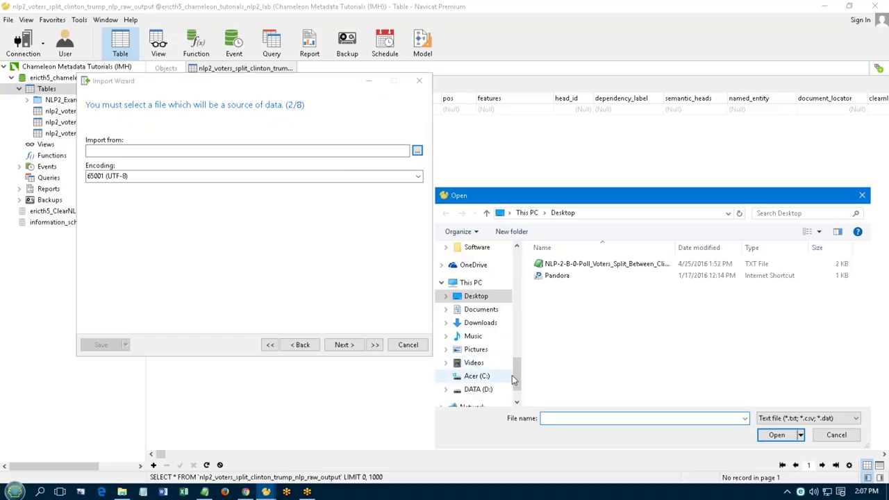
click(486, 389)
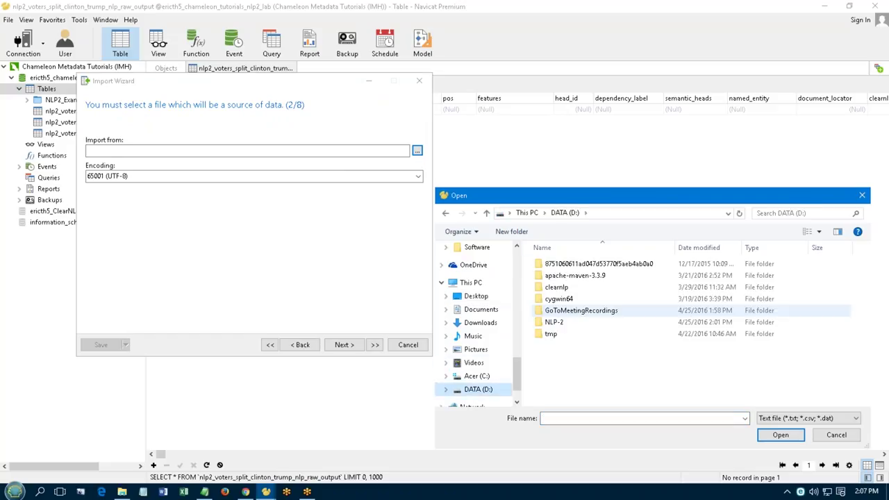
double_click(556, 322)
double_click(581, 268)
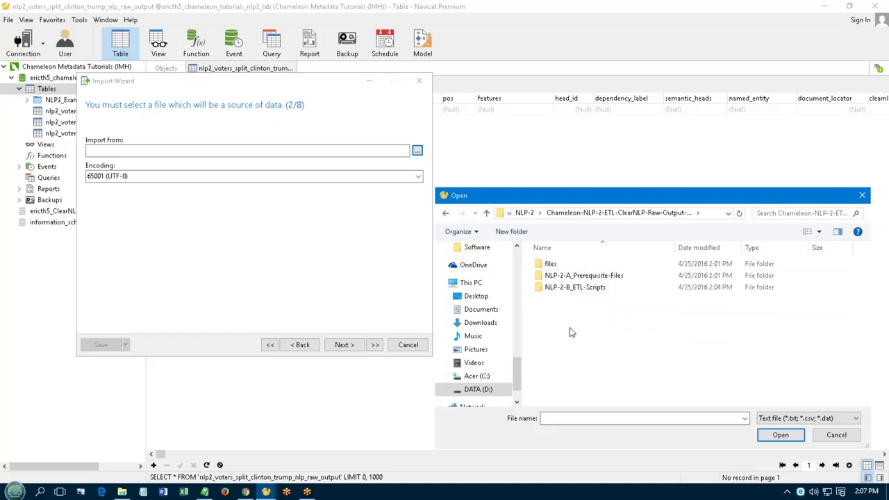
double_click(571, 288)
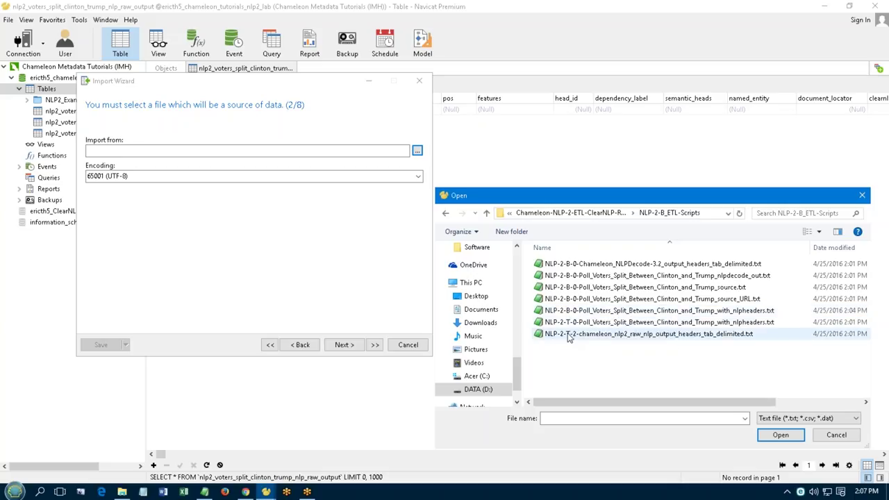
double_click(568, 312)
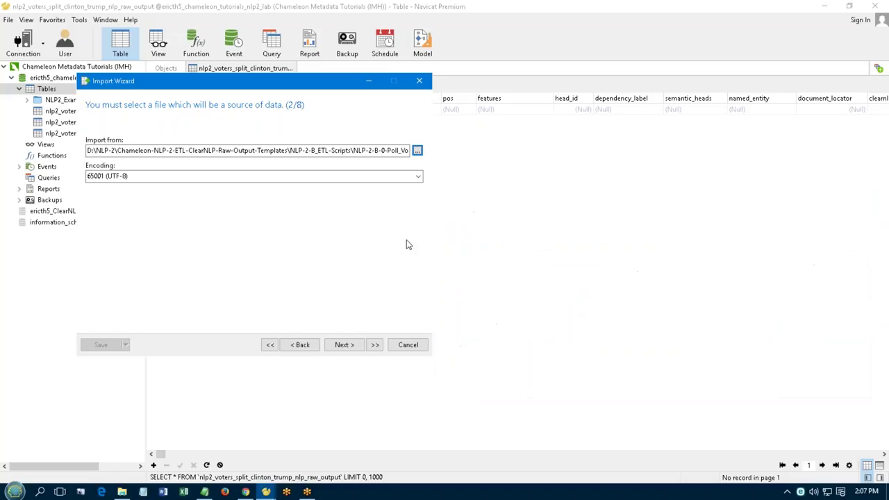
- Keep the default import settings and advance the import wizard to the field mappings
click(344, 344)
click(344, 344)
click(343, 345)
click(343, 344)
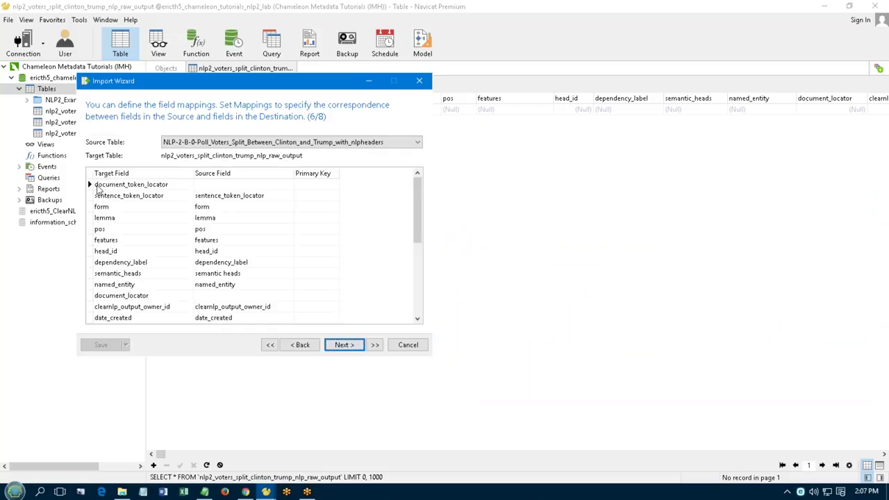
- Check the field mappings of document_token_locator, sentence_token_locator and document_locator against the source fields
click(90, 185)
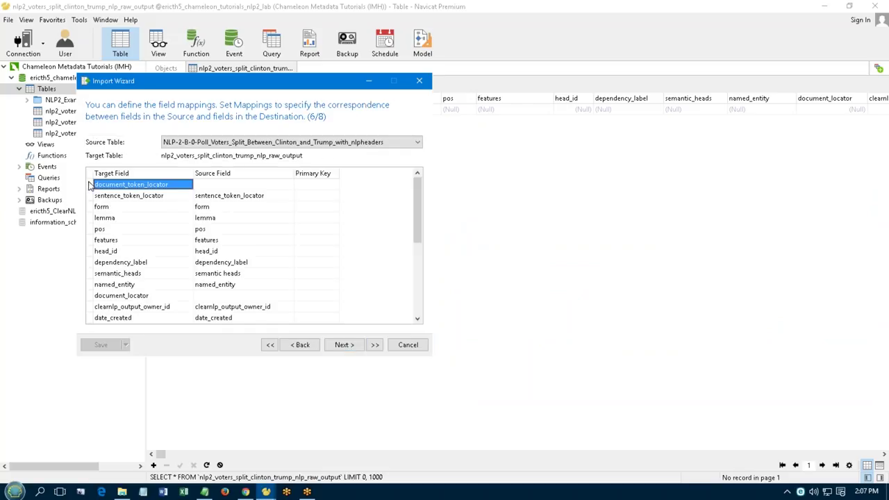
click(90, 195)
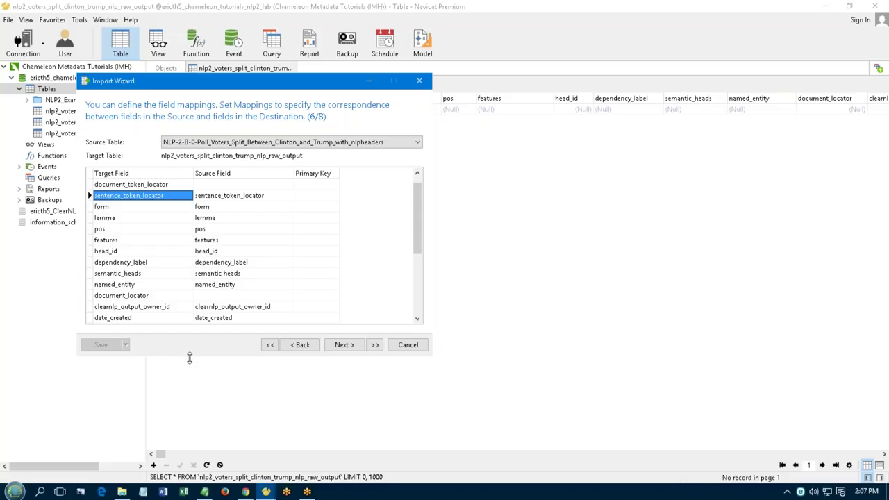
click(88, 184)
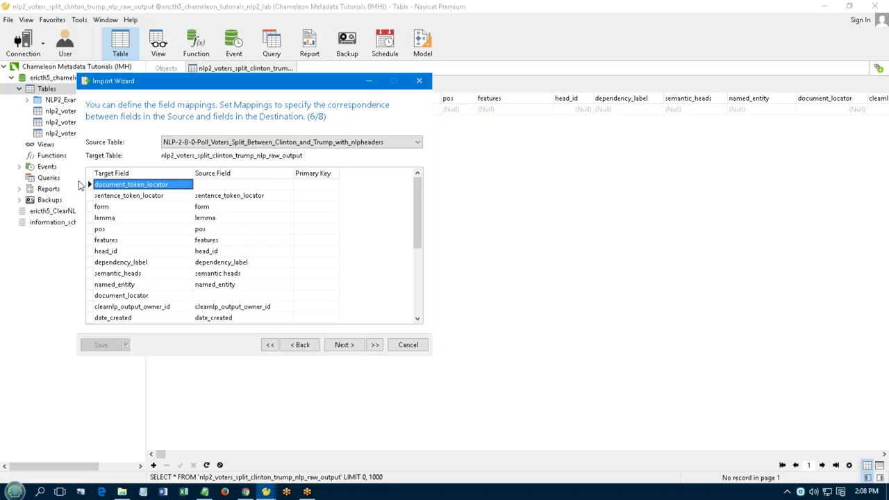
click(89, 196)
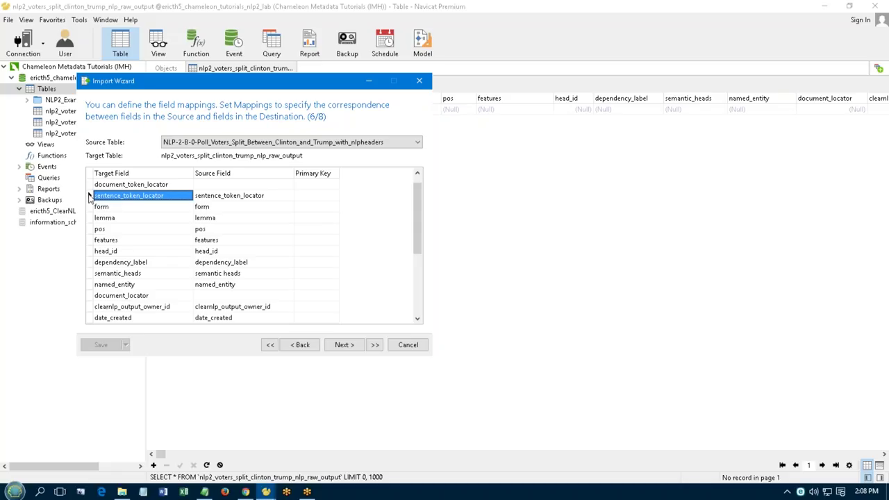
click(90, 186)
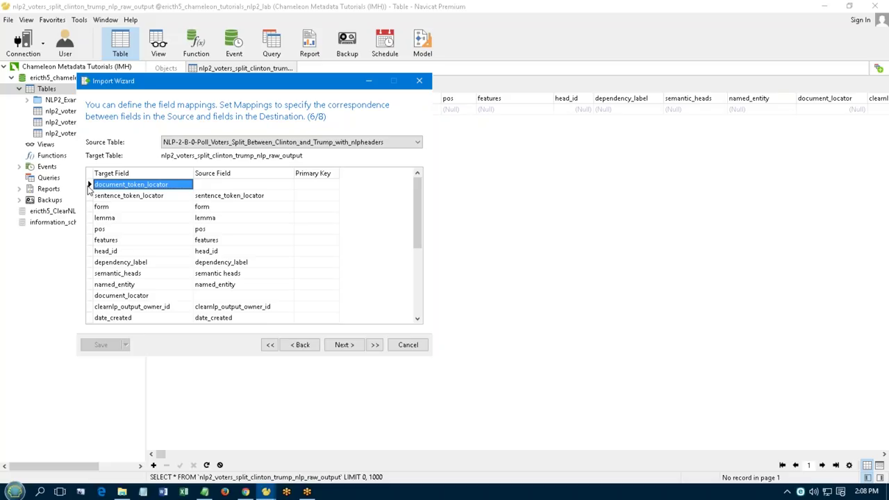
click(90, 297)
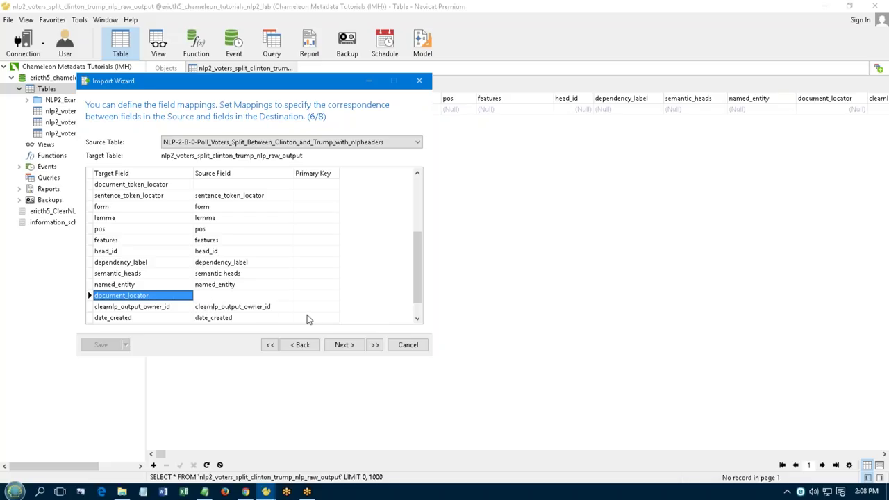
- Run the import in Append mode and refresh the raw_output table's data
click(347, 346)
click(347, 348)
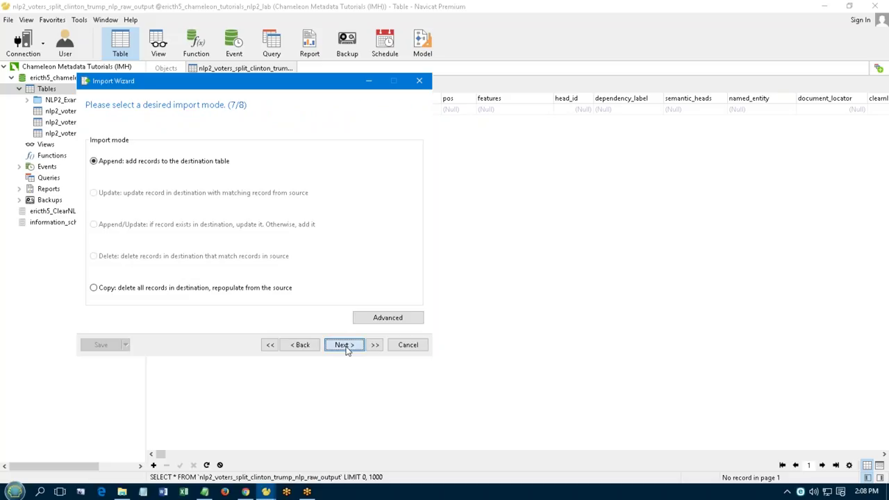
click(404, 349)
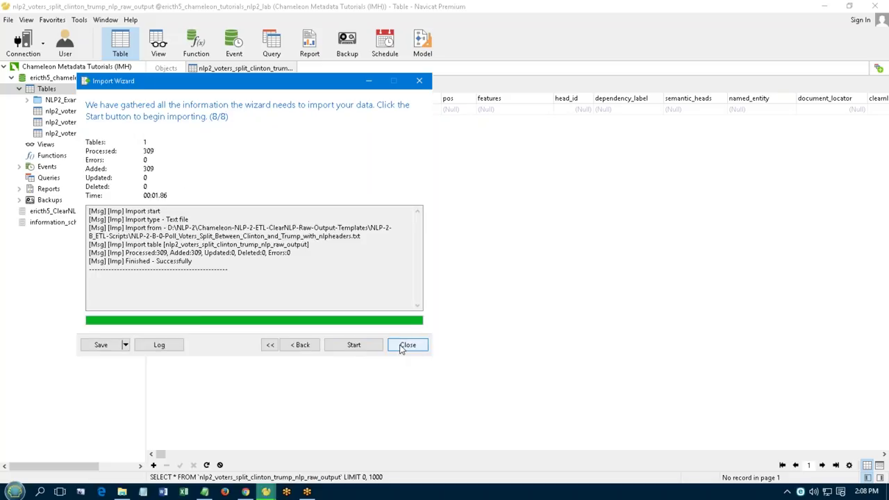
click(407, 345)
click(206, 465)
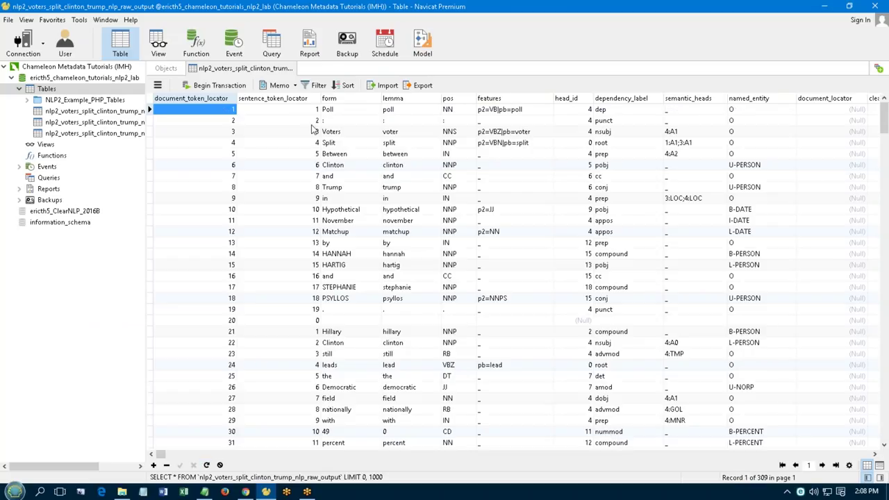
- Highlight the sentence_token_locator values of the first sentence, rows 1 to 19, to examine their numbering
click(306, 110)
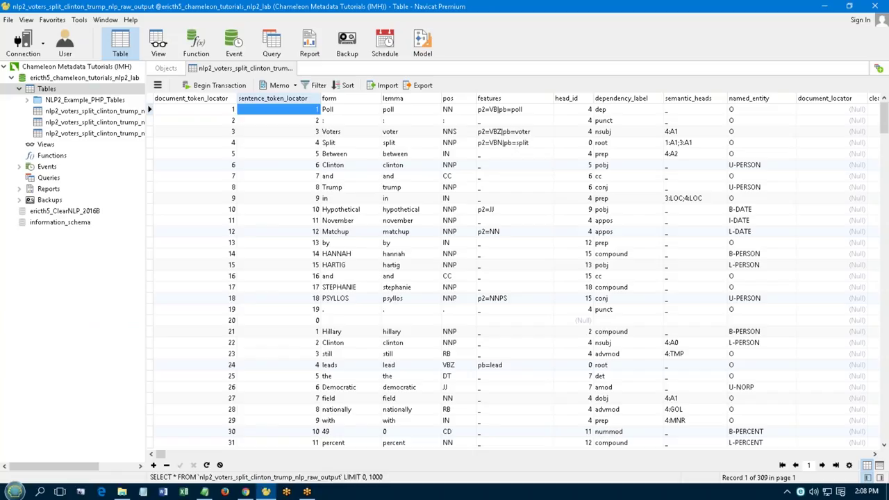
key(shift+Down)
key(shift+Down)
key(shift+Down)
key(shift+Down)
key(shift+Down)
key(shift+Down)
key(shift+Down)
key(shift+Down)
key(shift+Down)
key(shift+Down)
key(shift+Down)
key(shift+Down)
key(shift+Down)
key(shift+Down)
key(shift+Down)
key(shift+Down)
key(shift+Down)
key(shift+Down)
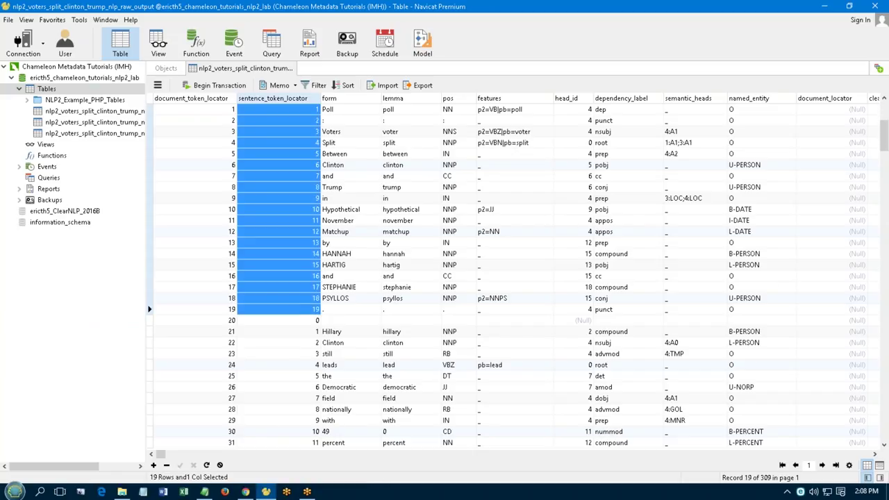
- Compare sentence_token_locator with document_token_locator over the second sentence's rows 21 to 27
key(Down)
key(Down)
key(shift+Down)
key(shift+Down)
key(shift+Down)
key(shift+Down)
key(shift+Down)
key(shift+Down)
key(Left)
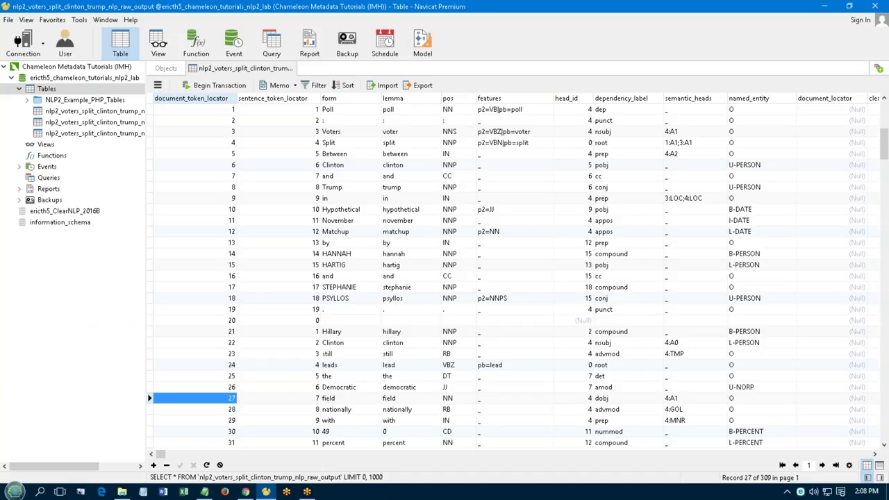
key(Right)
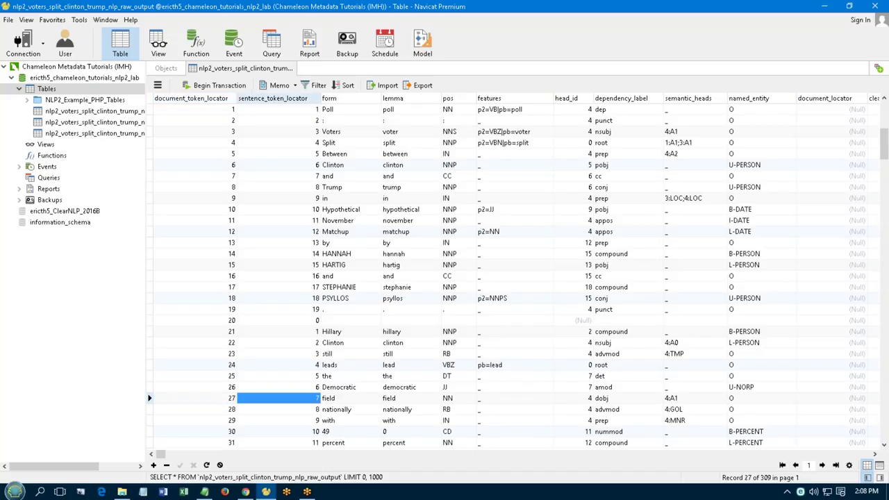
key(Left)
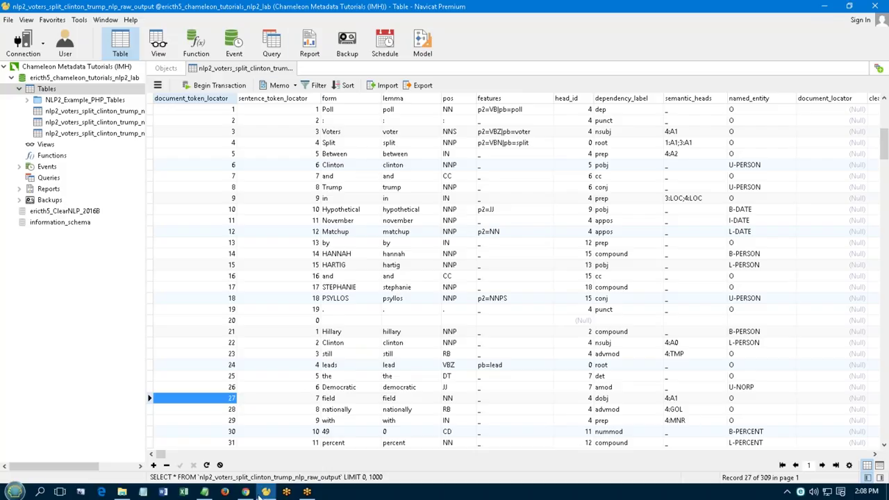
- Consult the tutorial PDF, and copy the whole script from NLP-2-B-4-Q_chameleon_nlp2_clinton_trump_sentence_break_load_SQL_MySQL.sql in the ETL scripts folder
click(246, 491)
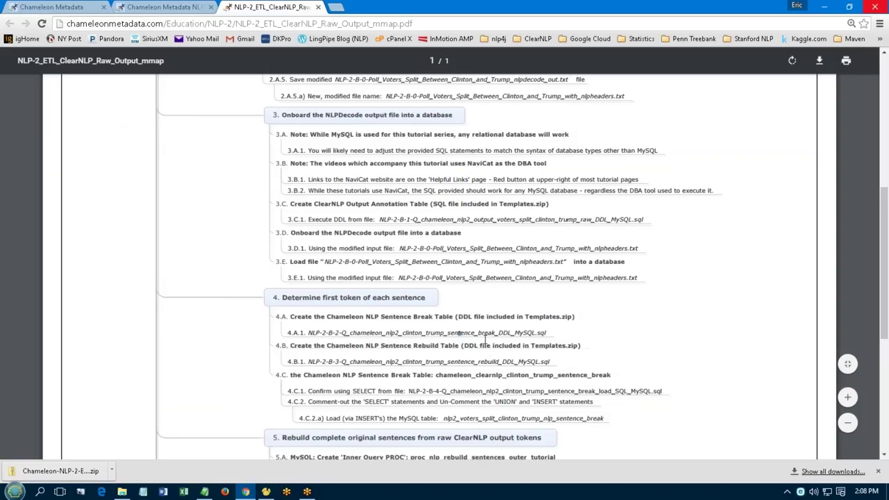
drag(515, 278, 634, 278)
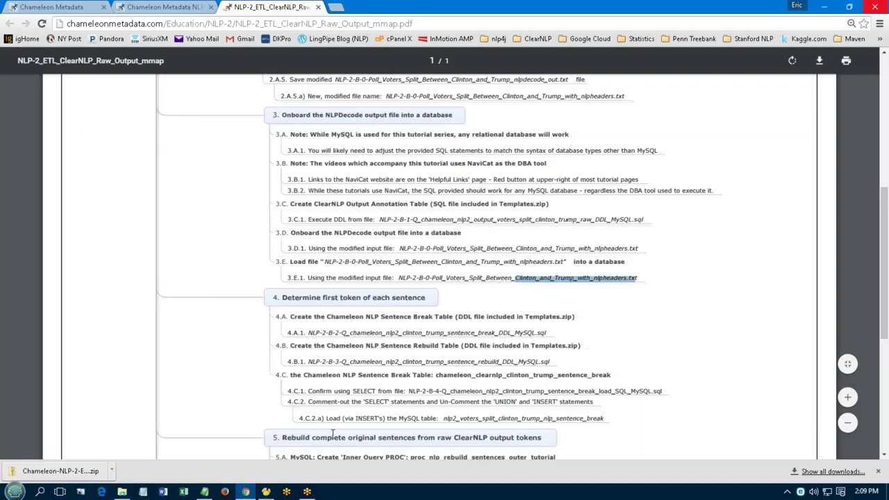
click(122, 491)
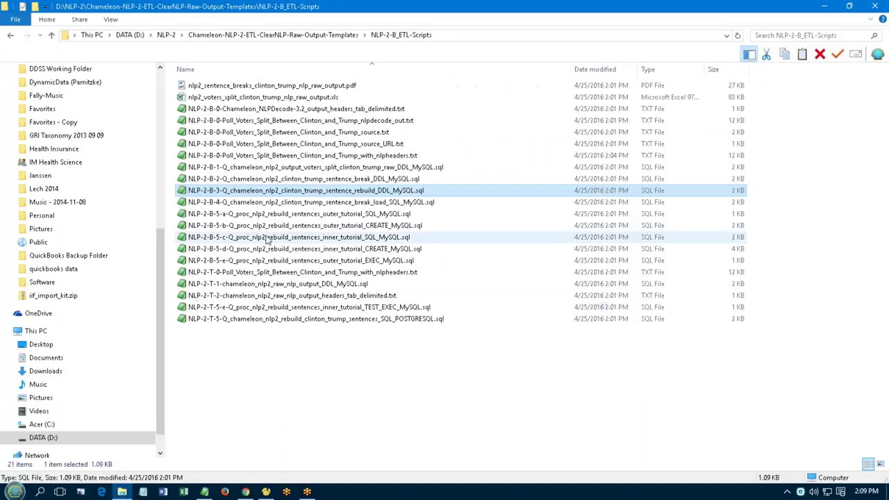
double_click(268, 202)
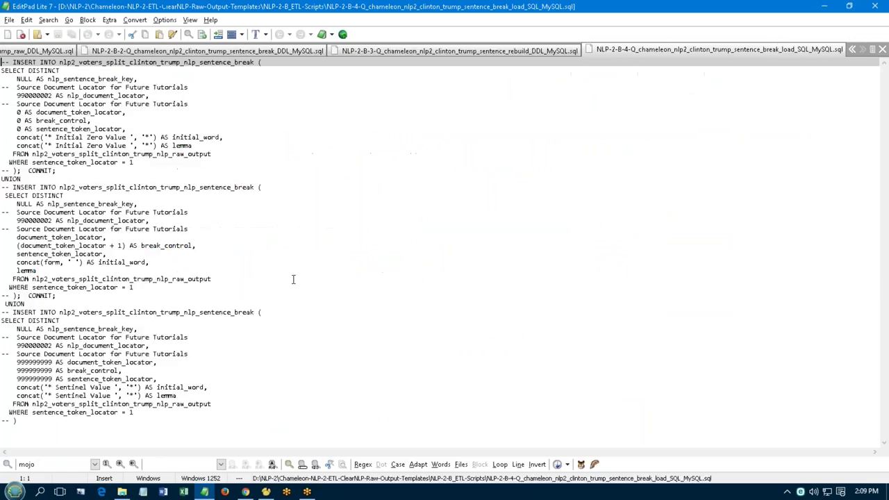
drag(16, 420, 3, 28)
key(ctrl+c)
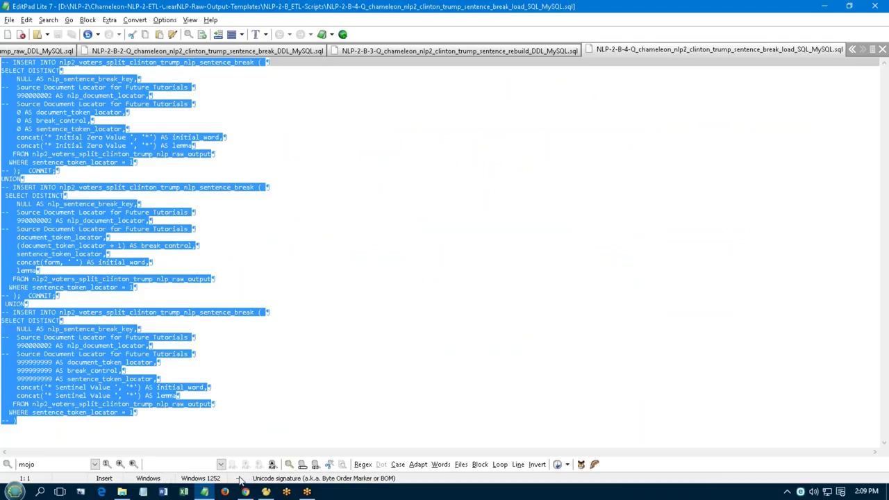
- Switch to Navicat and examine the first-token rows of the first three sentences in the raw_output table, rows 1, 21 and 81
click(267, 492)
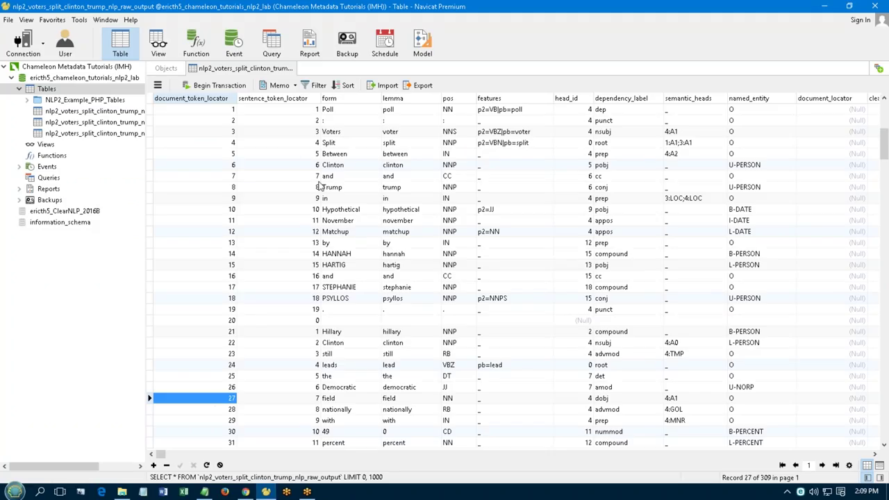
click(151, 113)
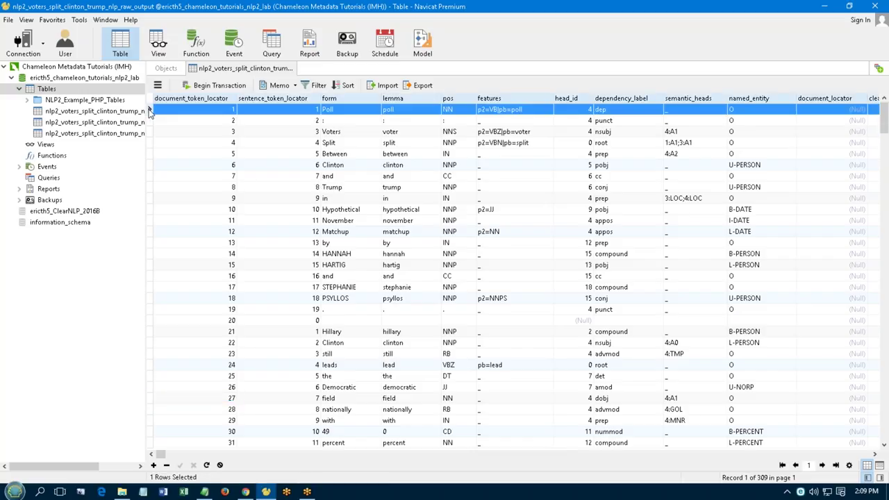
click(152, 333)
key(Page_Down)
key(Page_Down)
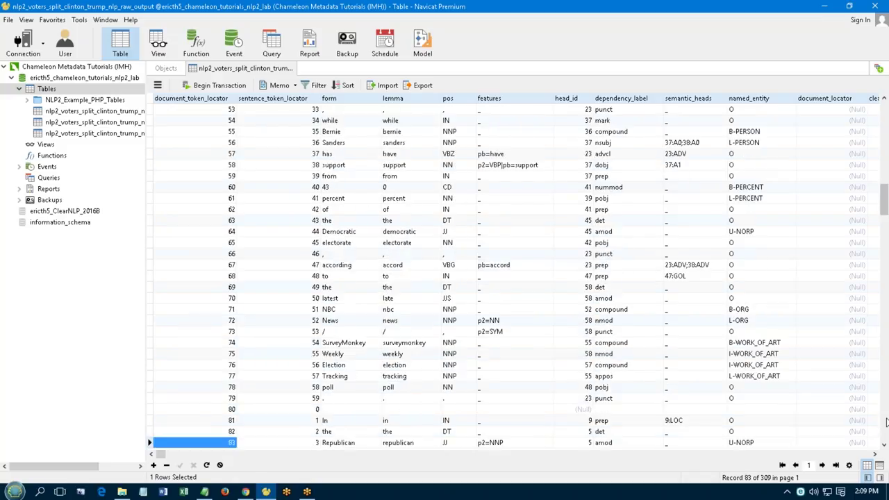
click(150, 420)
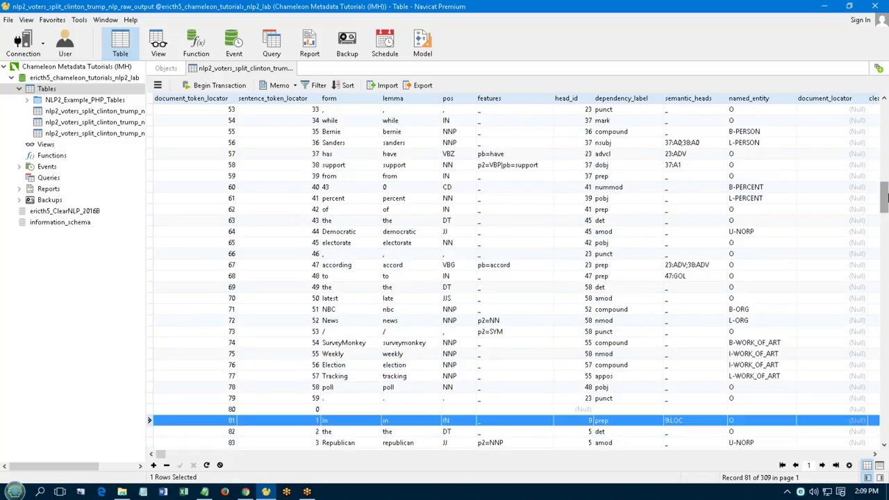
drag(885, 198, 886, 111)
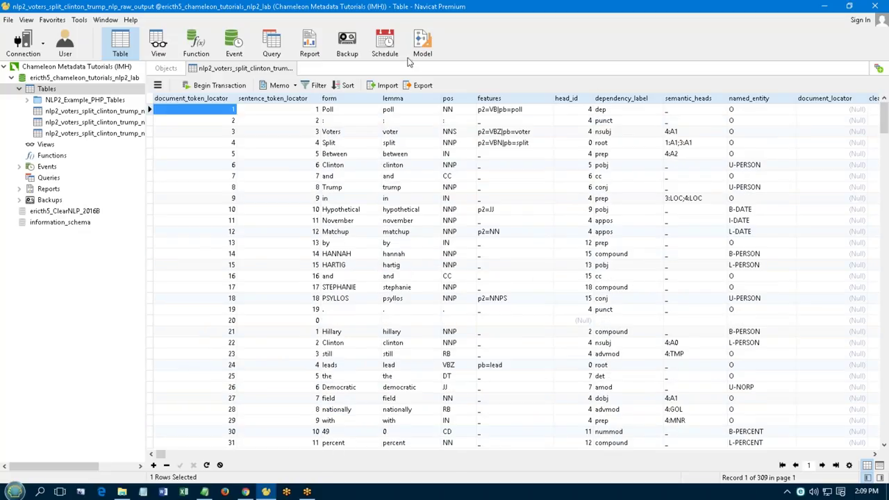
- Create a new query and paste the copied sentence break SELECT/UNION script into it
click(272, 43)
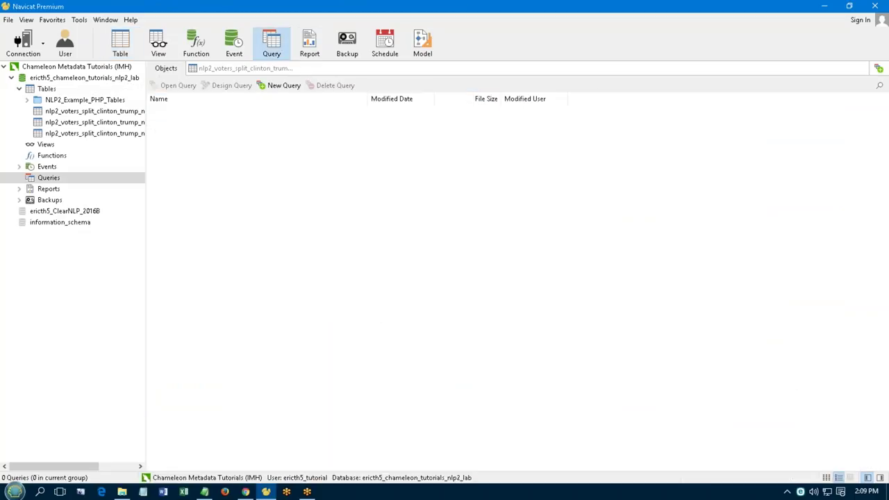
click(283, 86)
key(ctrl+v)
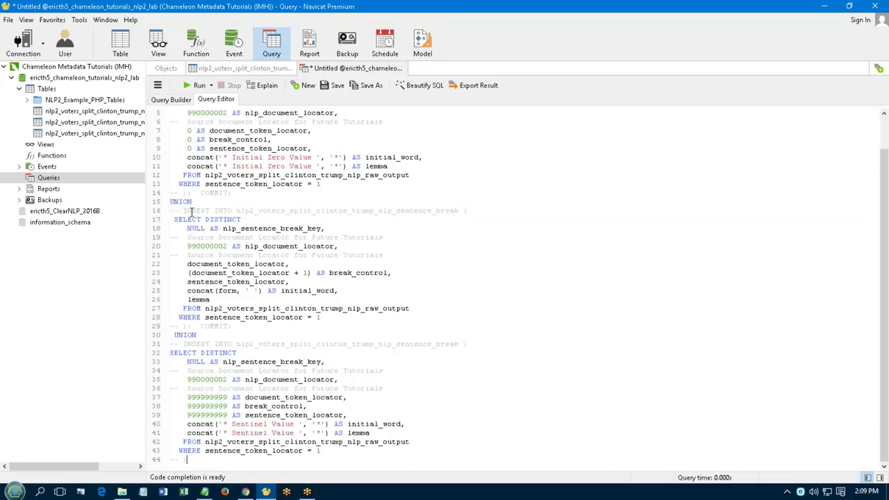
- Run the sentence break SELECT/UNION script and examine the Initial Zero Value and Sentinel Value rows in the result
click(196, 85)
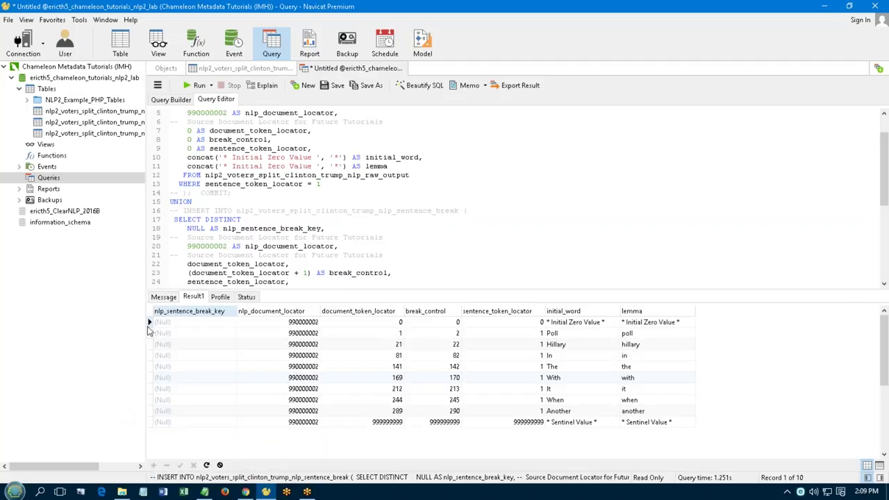
click(148, 322)
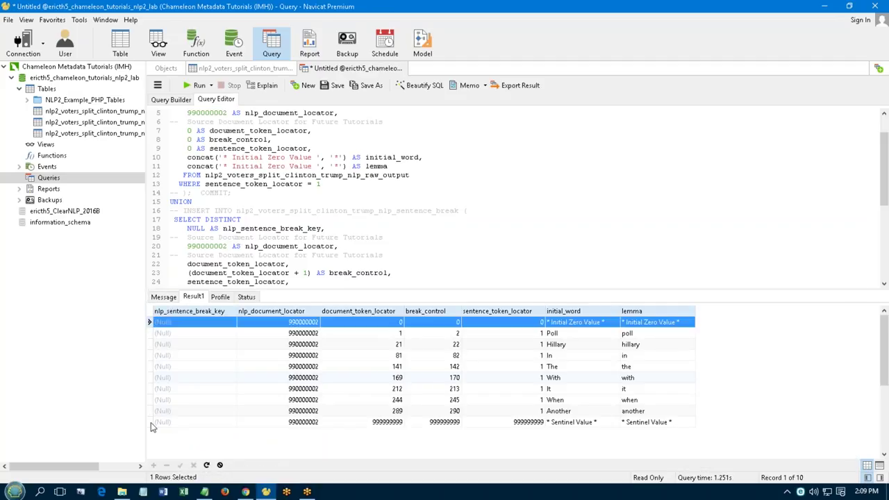
ctrl+click(151, 422)
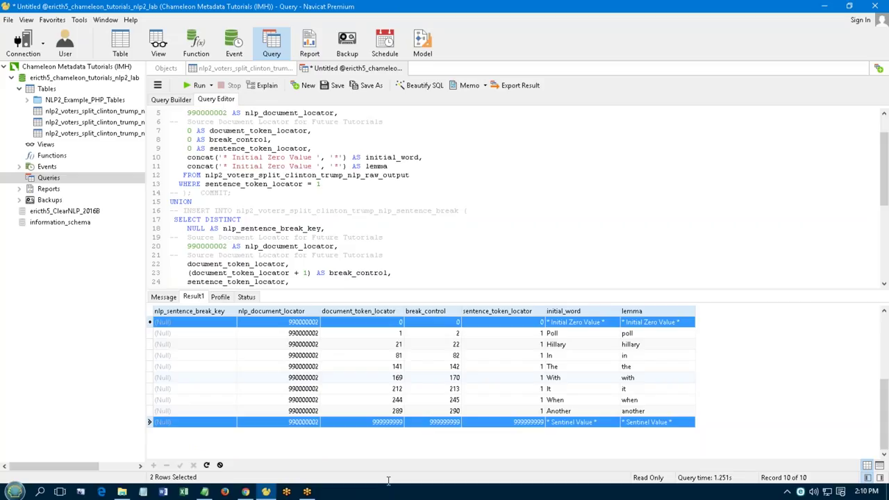
- Consult item 4.C.2 of the tutorial PDF on loading the sentence break table through INSERTs, and return to Navicat
click(246, 492)
click(397, 400)
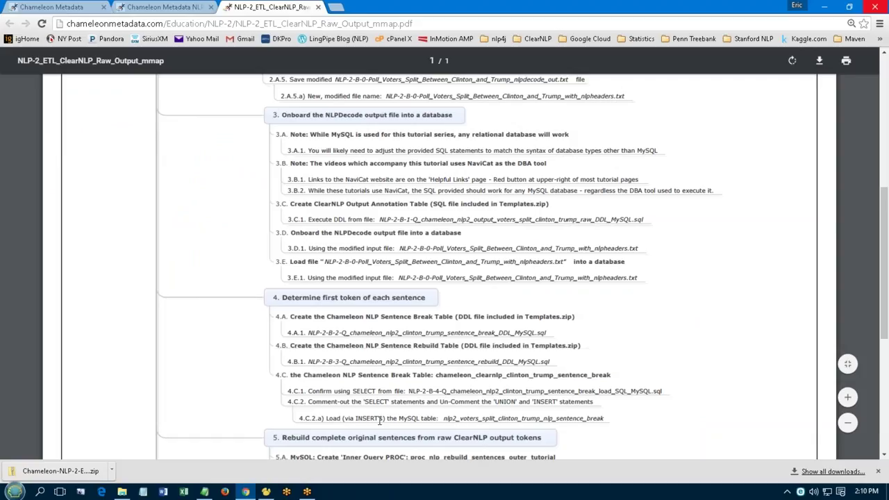
click(306, 492)
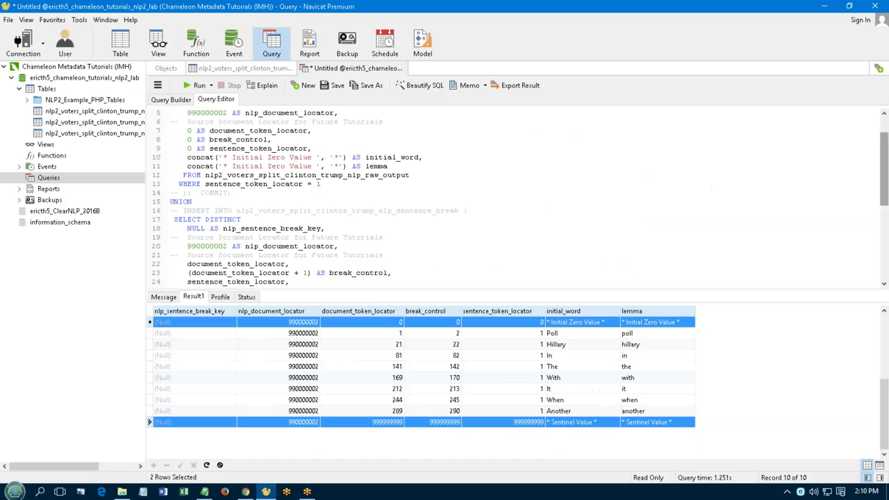
- Uncomment the first INSERT INTO line and its closing "); COMMIT;" line in the script
scroll(670, 261, up, 2)
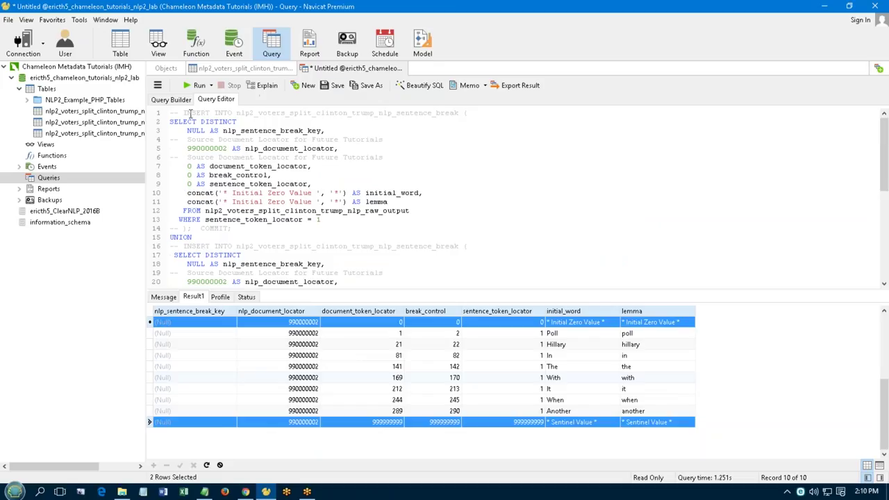
click(168, 113)
key(Delete)
key(Delete)
key(Delete)
click(171, 228)
key(Delete)
key(Delete)
key(Delete)
- Comment out the first UNION, and uncomment the second INSERT INTO line with its closing "); COMMIT;" line
click(170, 237)
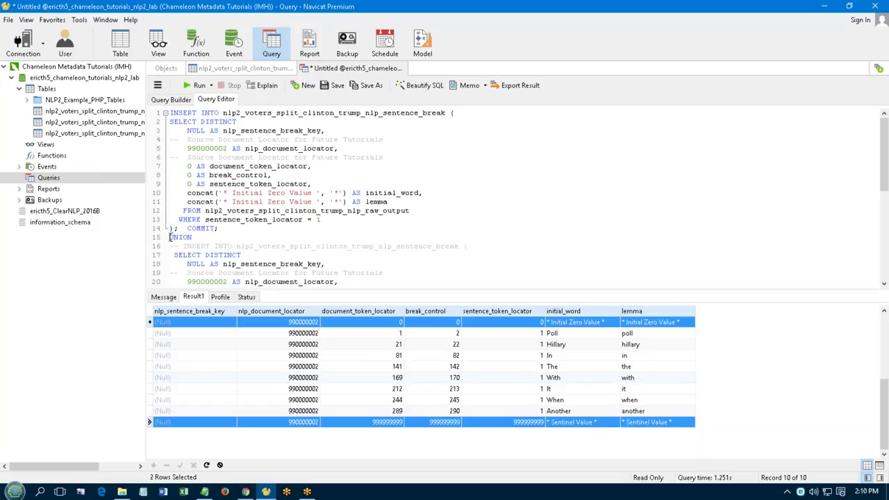
text(-)
click(174, 246)
key(Delete)
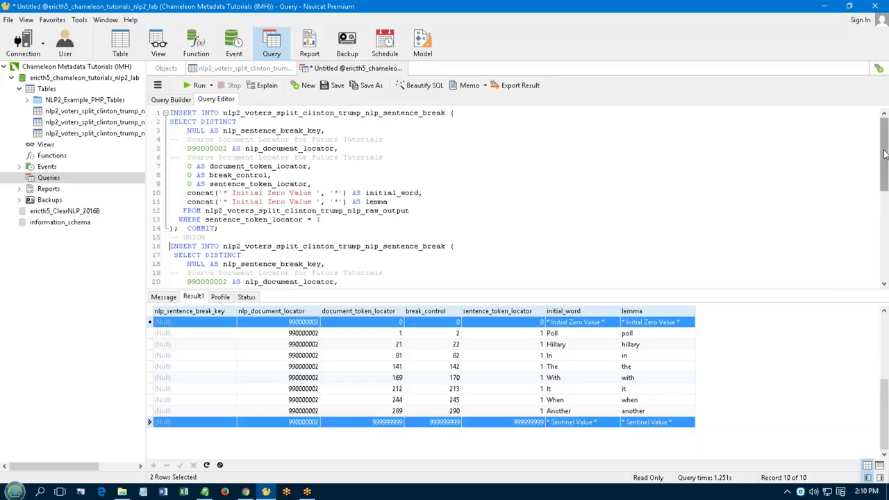
scroll(884, 152, down, 5)
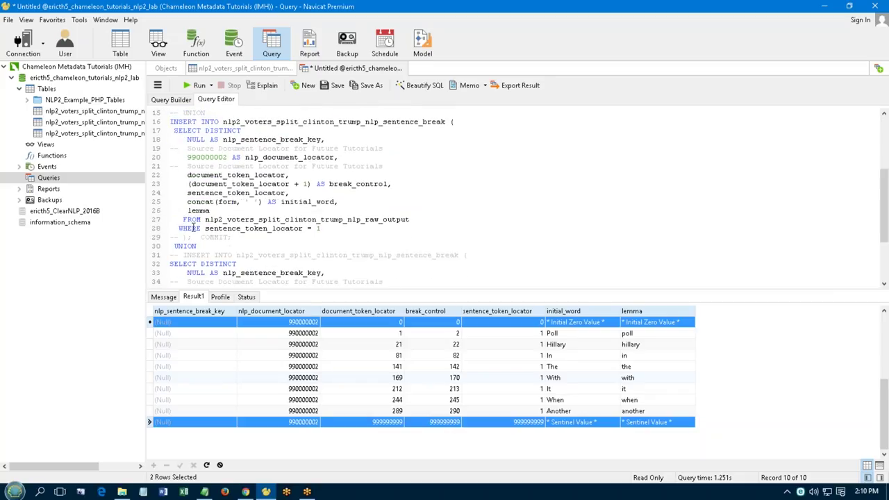
drag(182, 237, 153, 240)
key(BackSpace)
- Comment out the second UNION, and uncomment the third INSERT INTO line and the script's final closing parenthesis
click(174, 246)
text(--)
drag(185, 254, 167, 256)
key(BackSpace)
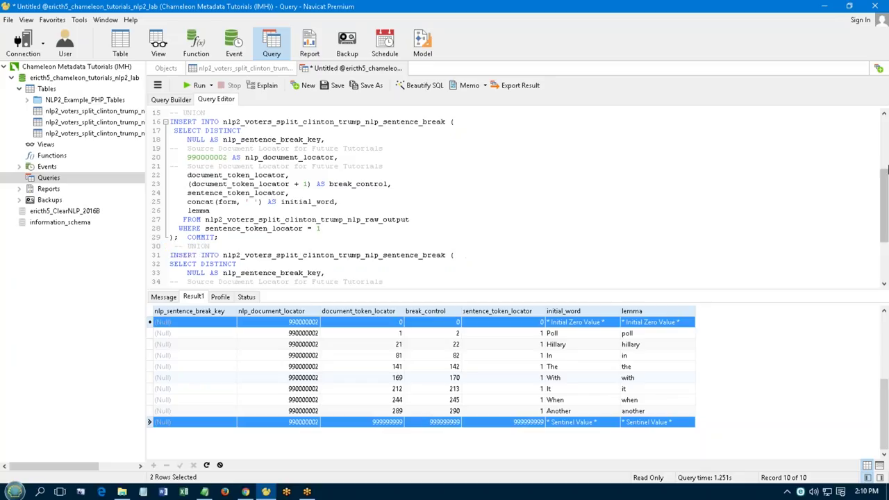
drag(885, 179, 886, 213)
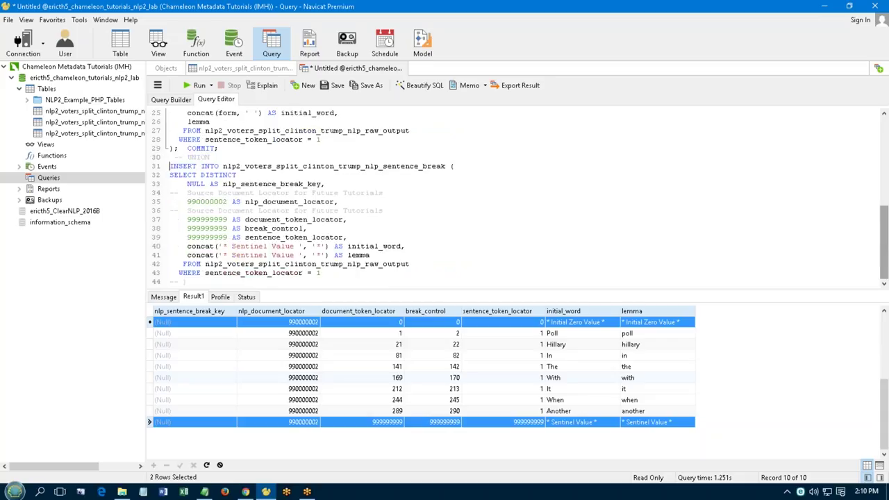
drag(184, 284, 156, 286)
key(BackSpace)
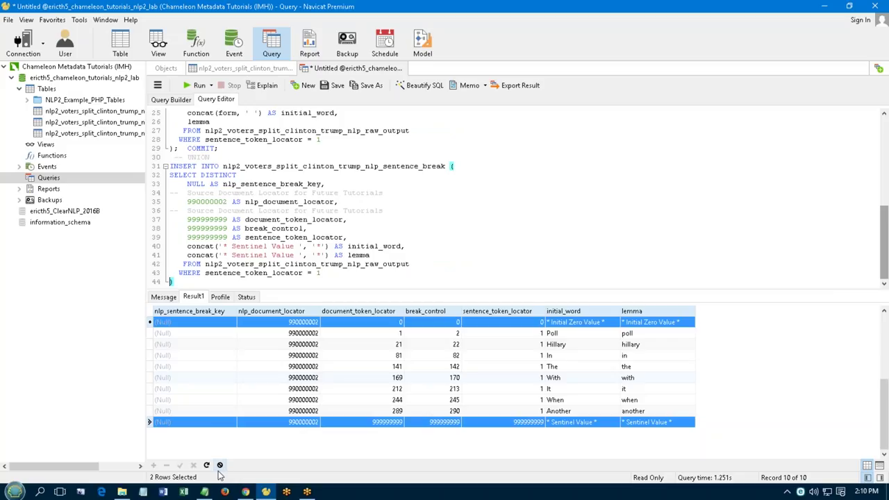
- Run the INSERT script and open the nlp2_voters_split_clinton_trump_nlp_sentence_break table
click(193, 85)
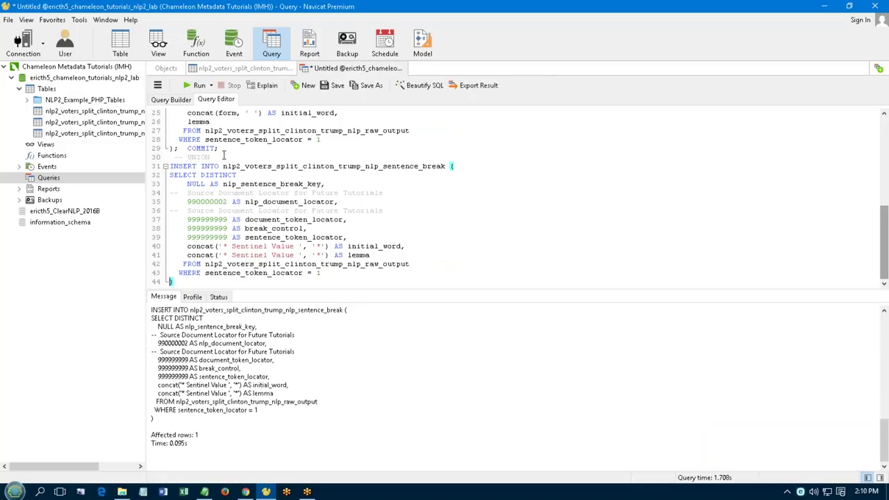
click(167, 68)
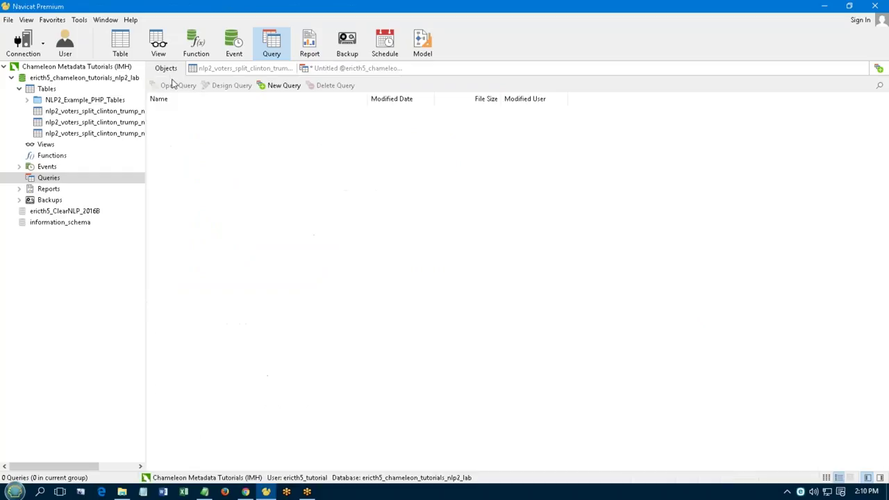
click(120, 45)
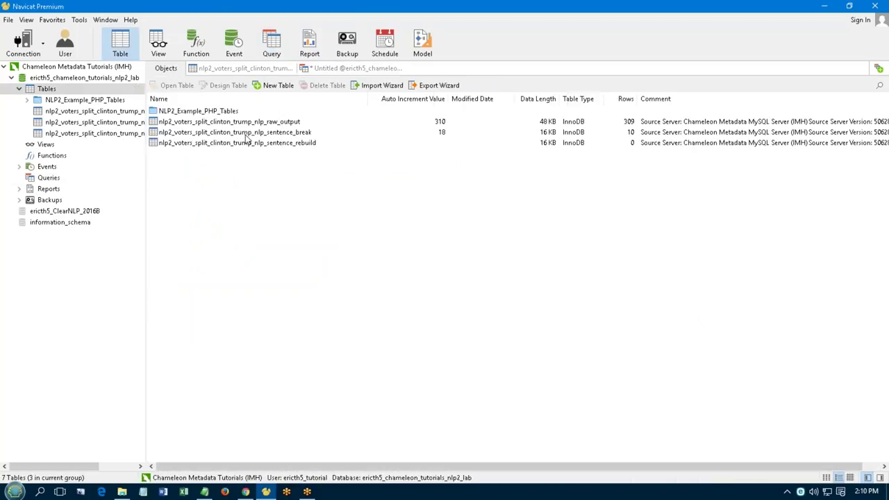
click(245, 133)
double_click(245, 133)
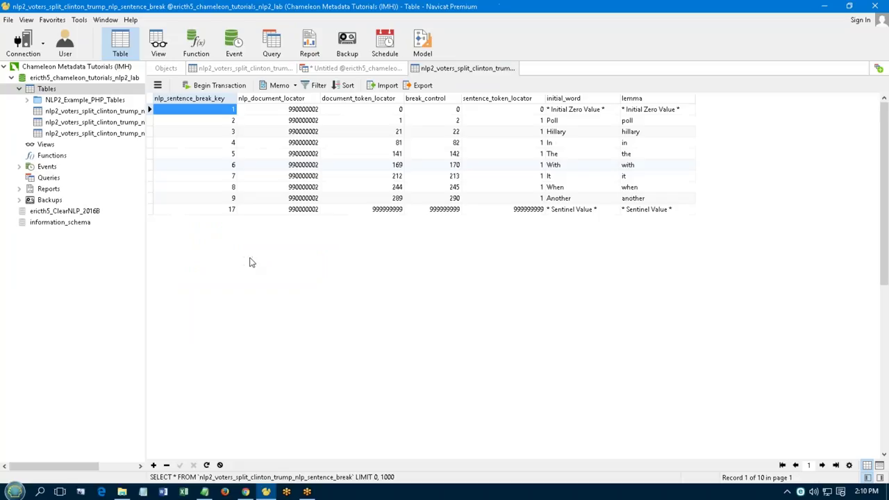
- Examine the break_control, sentence_token_locator, initial_word and document_token_locator columns of the loaded sentence break table
click(431, 102)
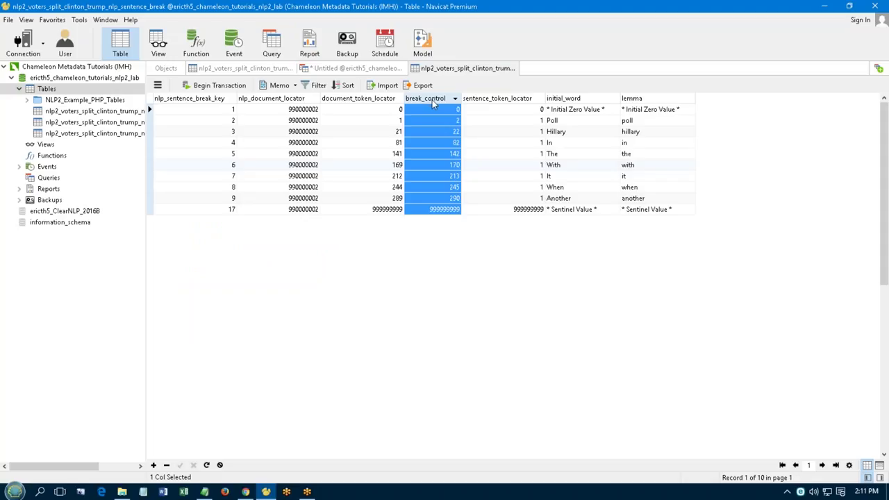
click(501, 98)
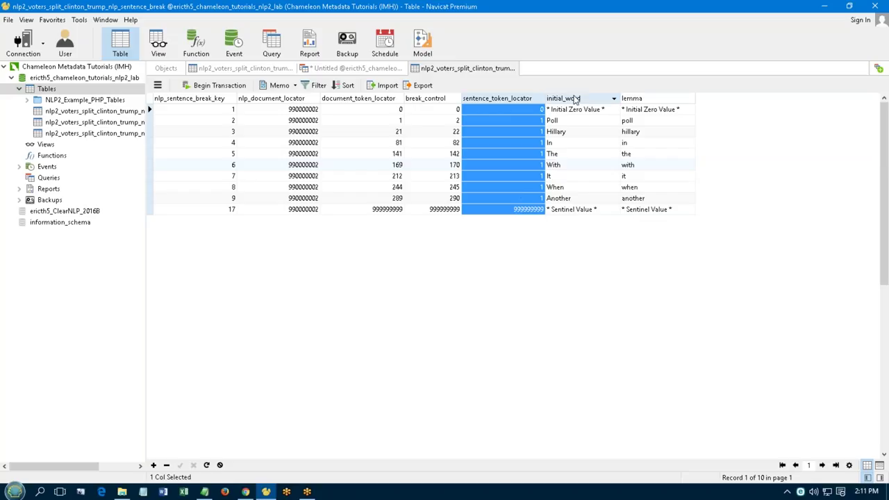
click(574, 98)
click(559, 123)
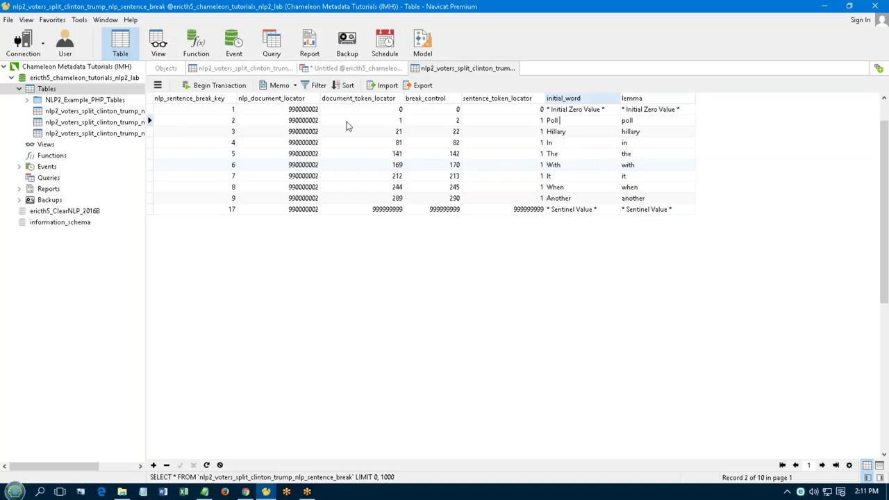
click(386, 114)
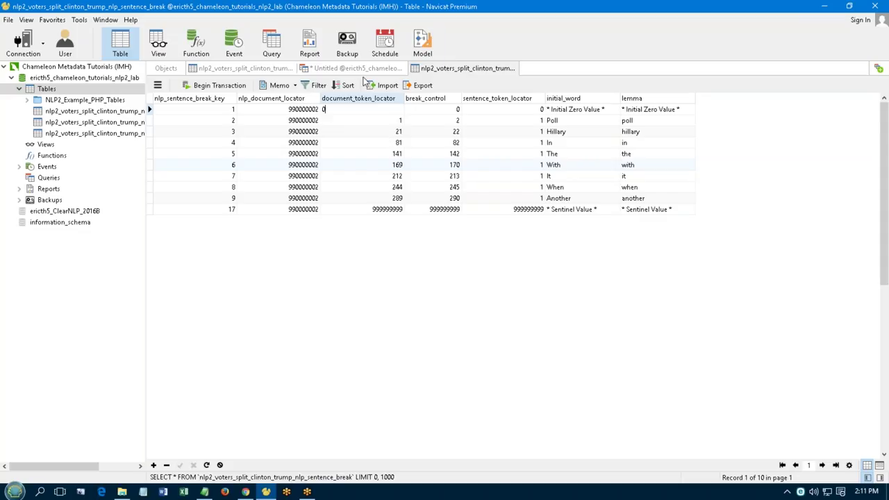
- Close the untitled query, and check raw_output rows 1 and 21 against the sentence break table
click(364, 71)
click(403, 68)
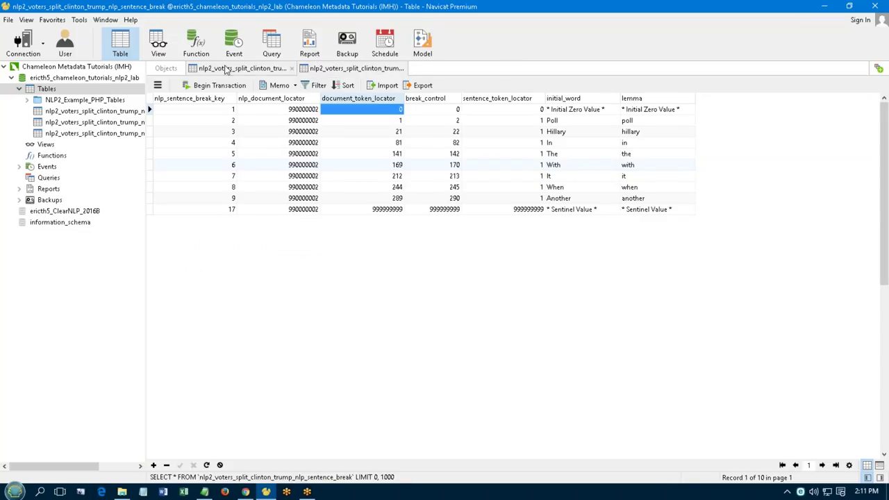
click(236, 68)
click(149, 110)
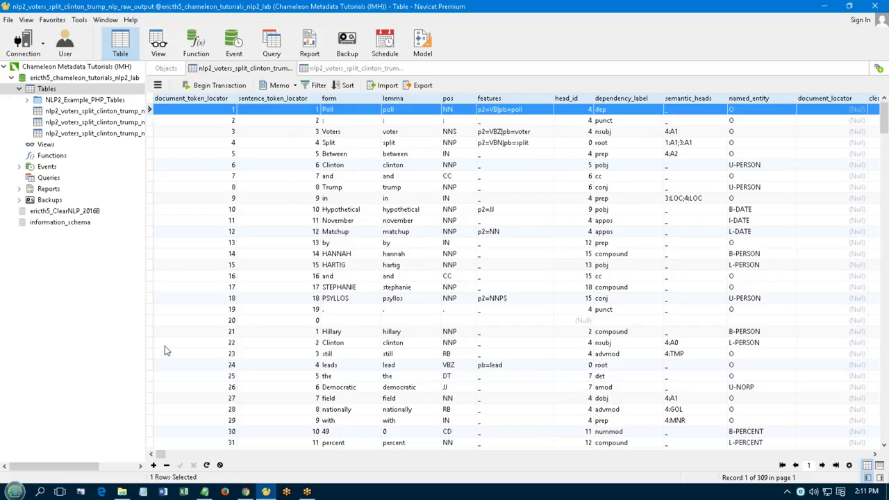
click(151, 332)
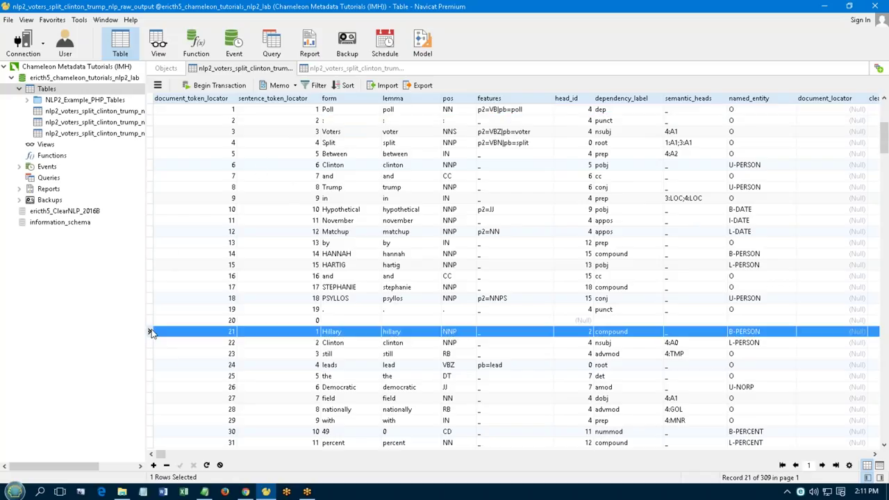
click(334, 69)
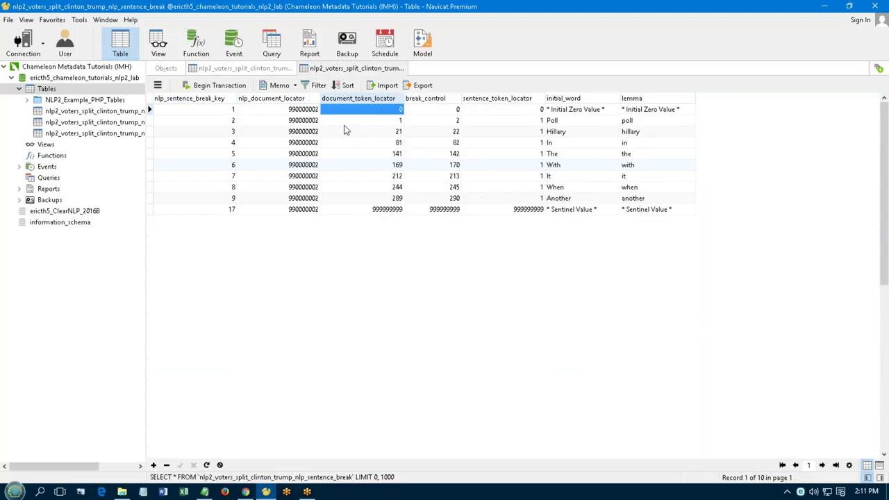
- Review section 5 of the tutorial PDF, on rebuilding complete original sentences from raw ClearNLP output tokens
click(245, 491)
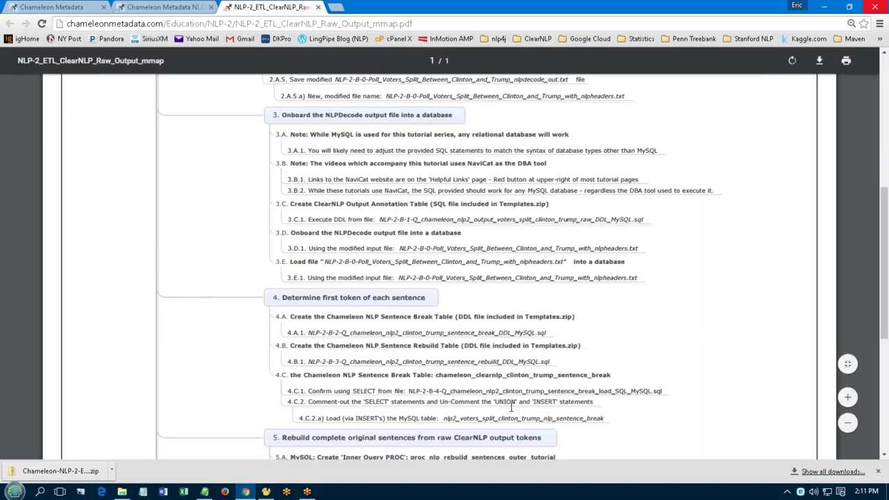
click(883, 454)
click(883, 454)
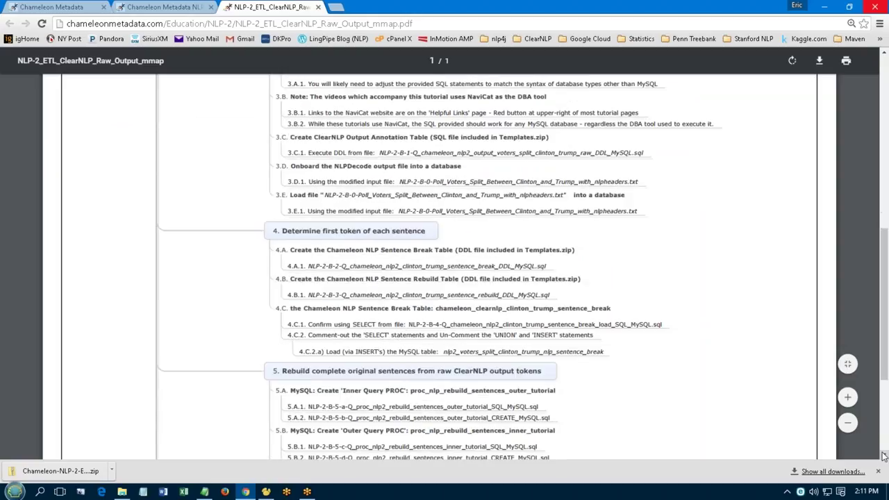
click(883, 455)
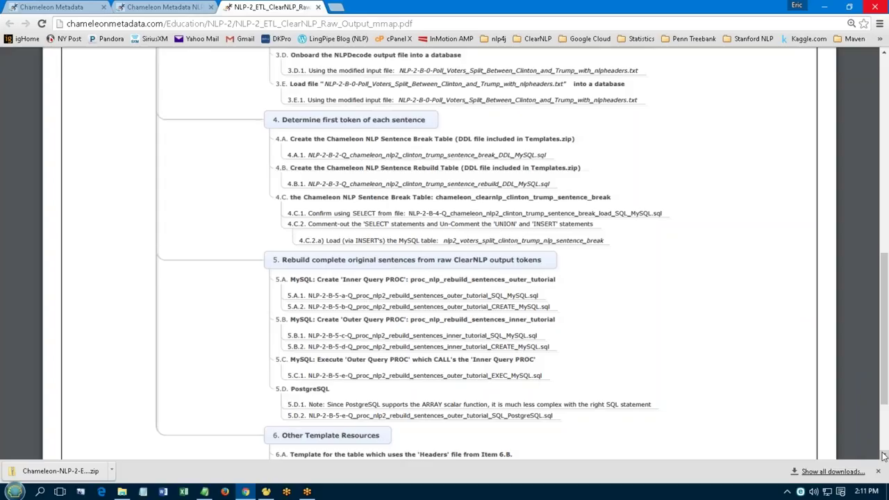
- Switch to Navicat and compare consecutive document_token_locator values in rows 2 to 5 of the sentence break table
click(266, 491)
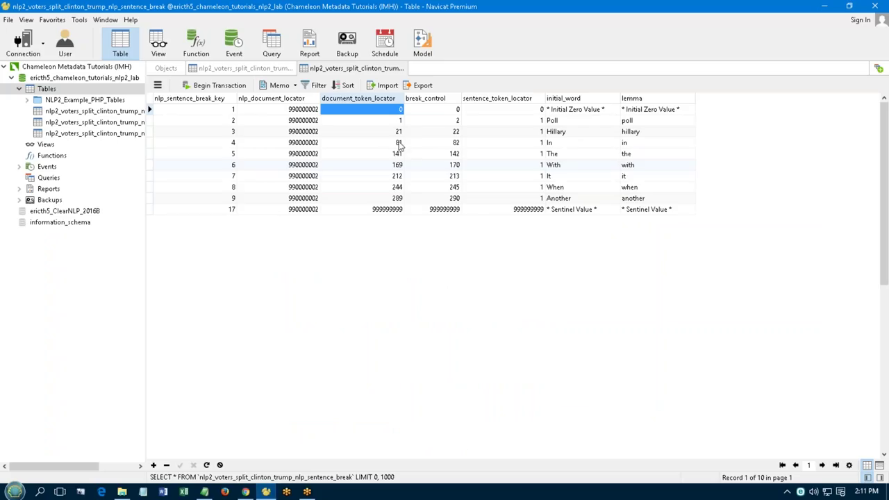
key(Down)
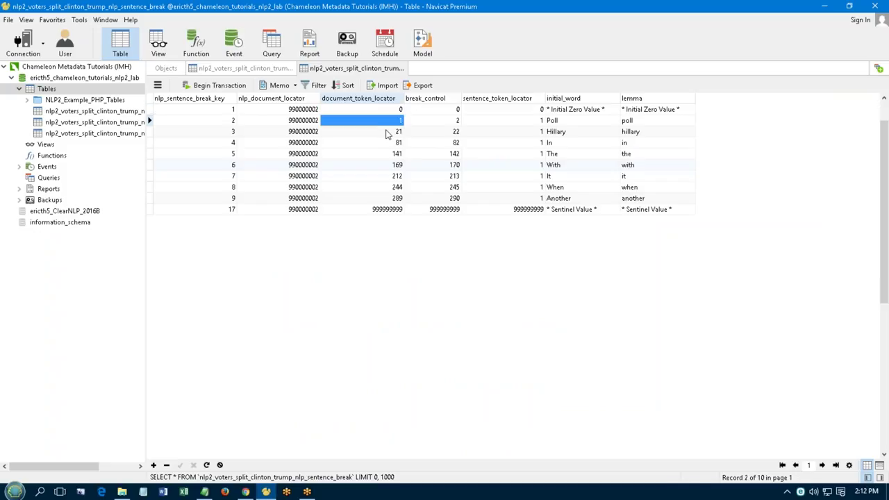
key(Down)
key(Down)
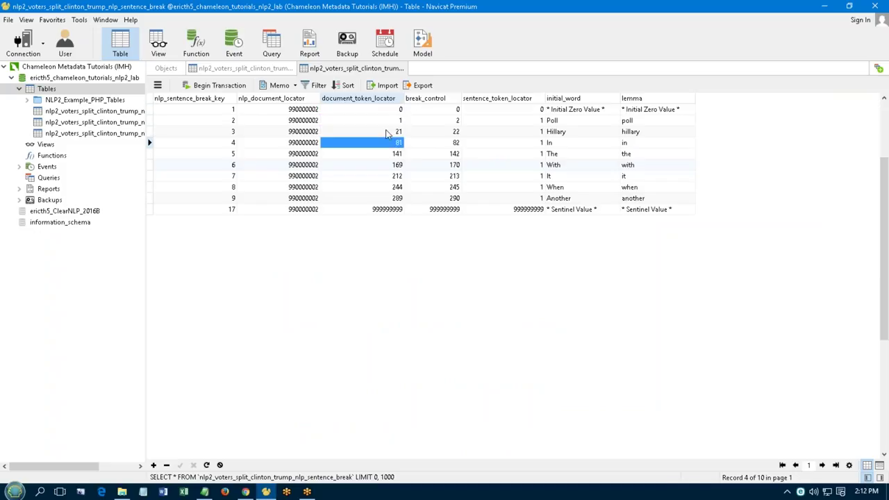
key(Down)
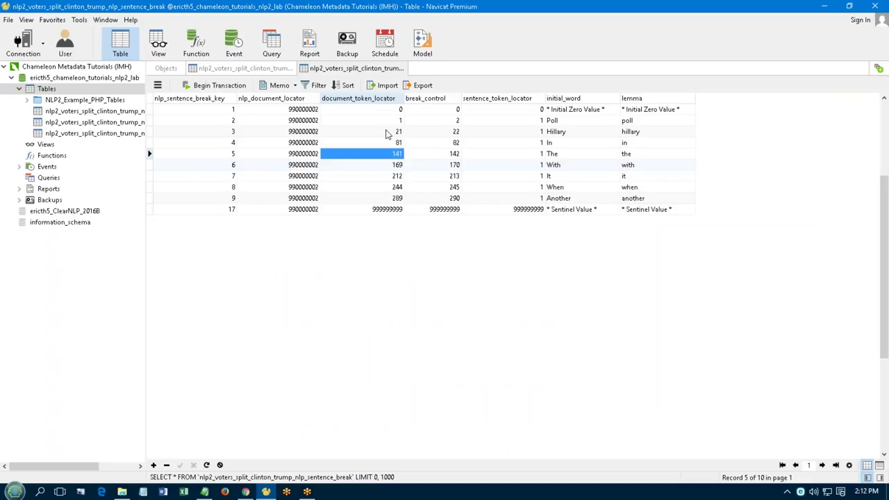
key(Up)
key(Up)
key(Up)
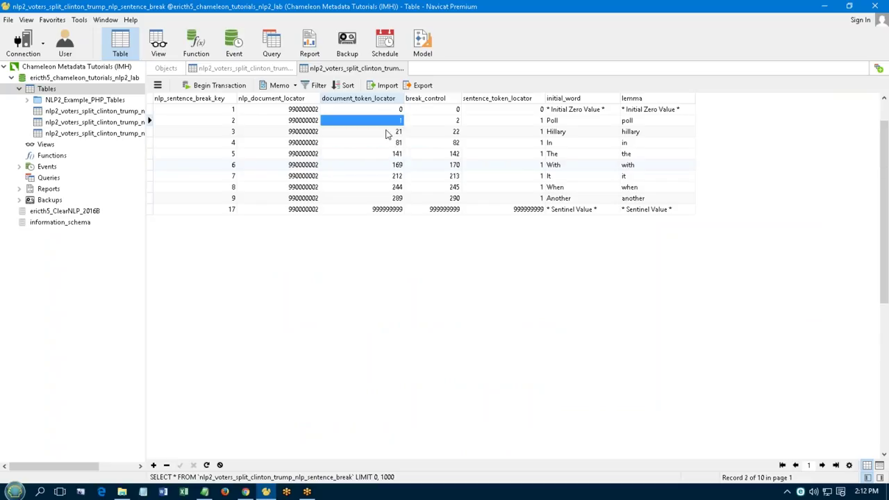
key(Down)
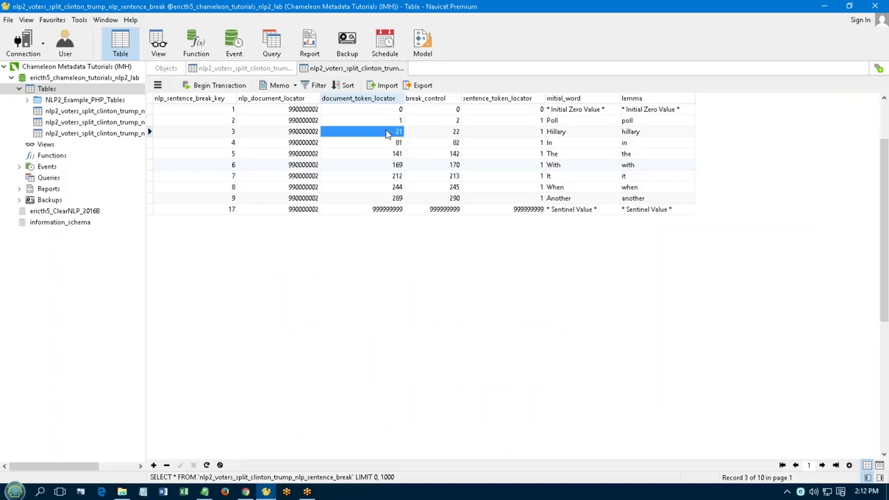
key(Up)
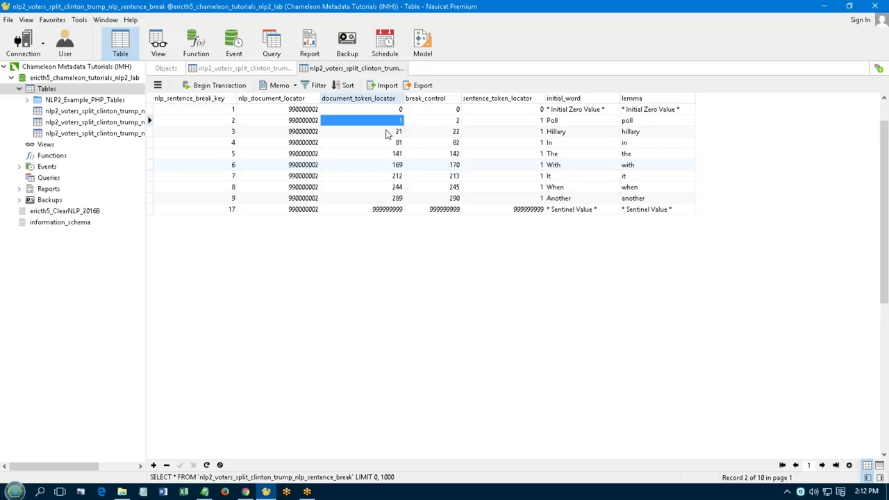
key(Down)
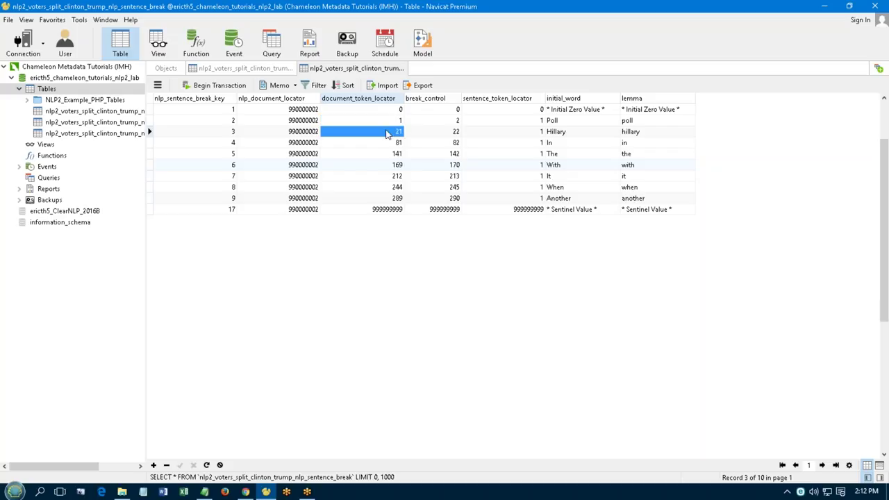
- Compare document_token_locator rows 3 and 4 of the sentence break table with the raw_output table
key(Down)
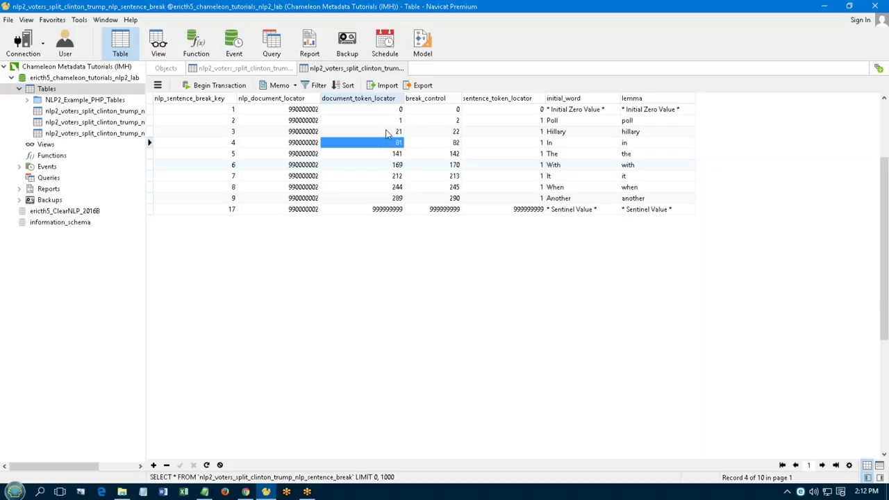
click(386, 133)
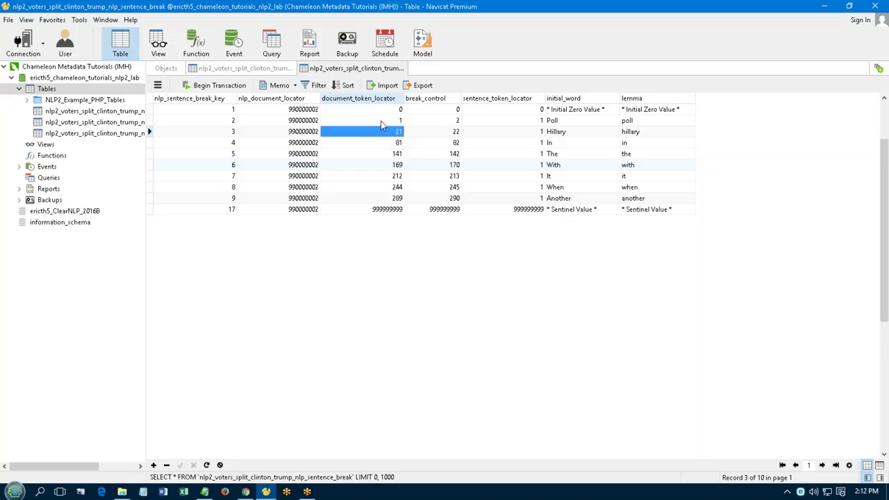
click(256, 68)
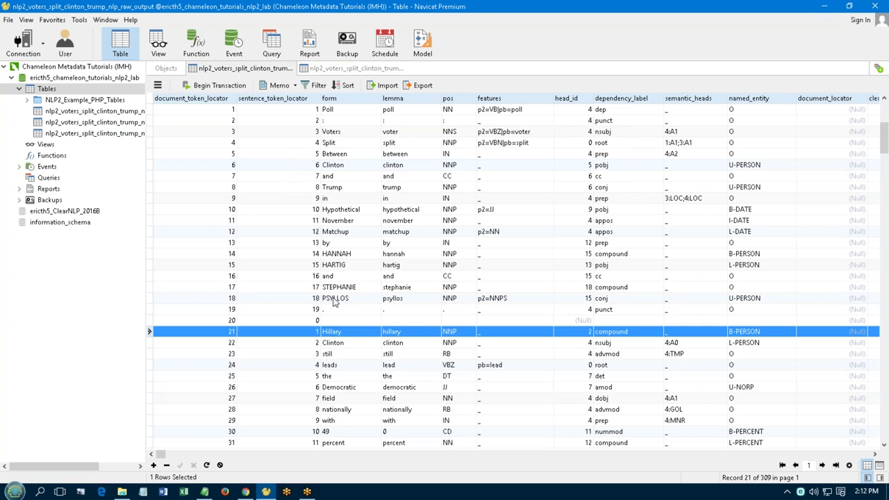
- Switch to Chrome, close the NLP-2 web tutorial page, and open the NLP-2 MySQL SQL page from the Education page
click(245, 491)
click(123, 12)
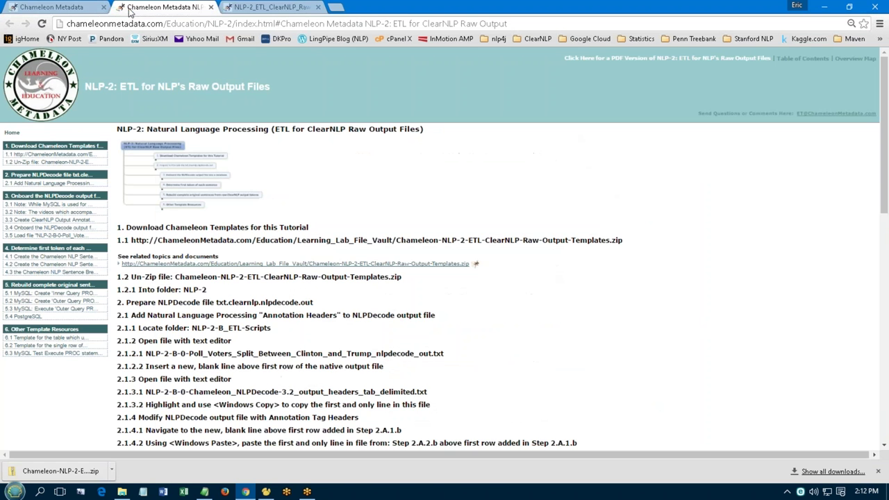
click(210, 8)
key(ctrl+shift+Tab)
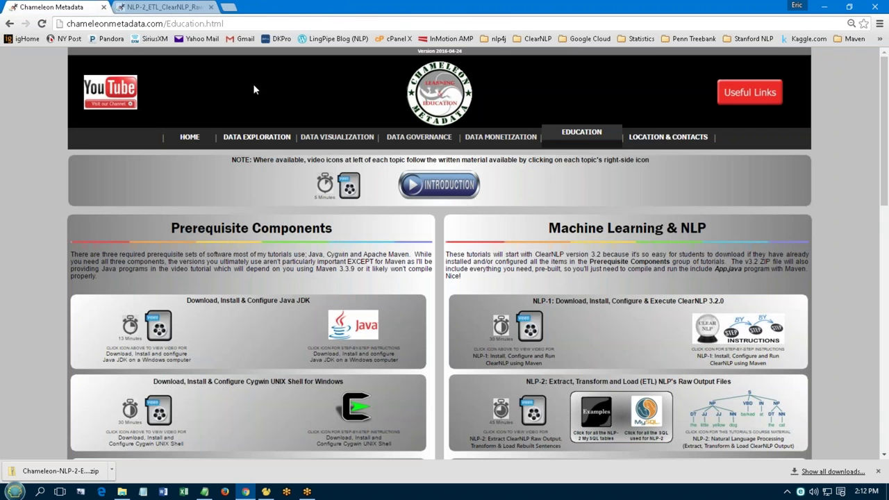
click(648, 412)
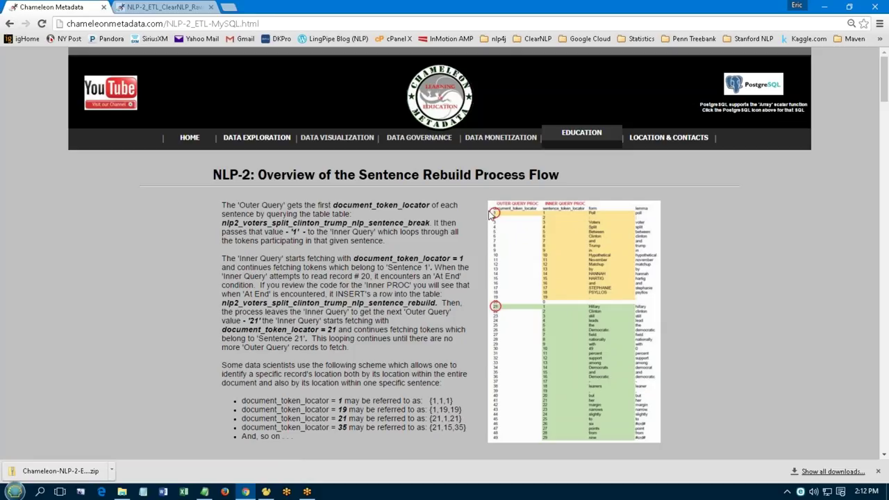
- Switch to Navicat and compare the sentence break table's document_token_locator column with the tokens in the raw_output table
click(266, 492)
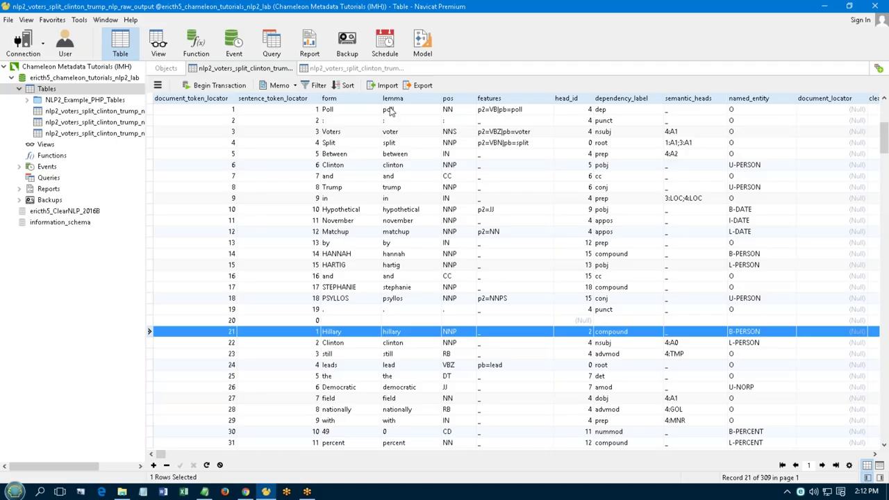
click(356, 68)
click(388, 99)
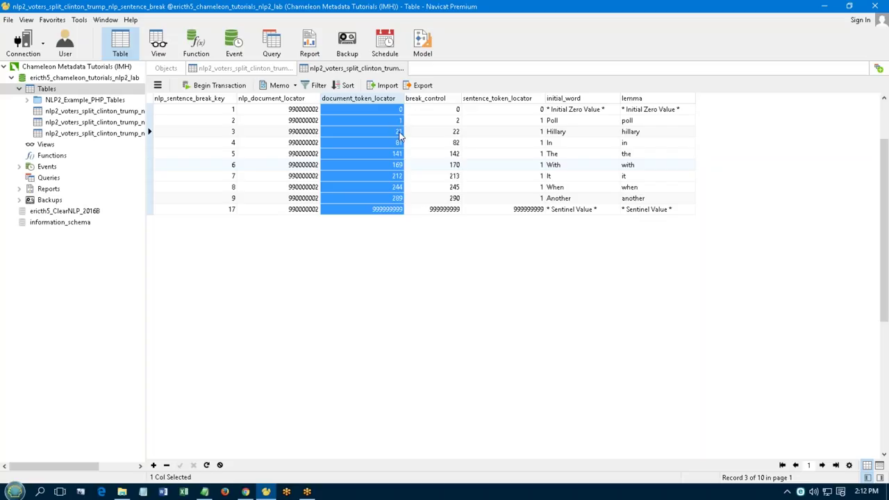
click(264, 71)
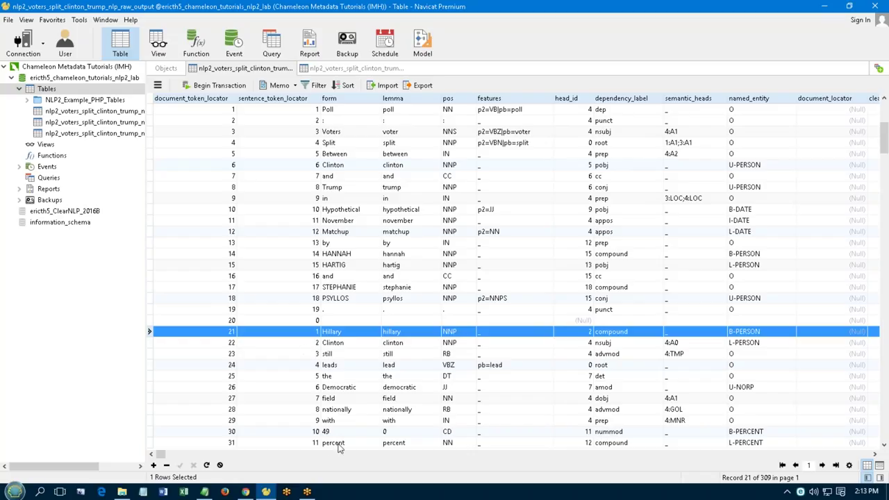
- View nlp2_voters_split_clinton_trump_nlp_raw_output.xls from the NLP-2-B_ETL-Scripts folder in Excel, close it, and locate the sentence breaks PDF
click(245, 492)
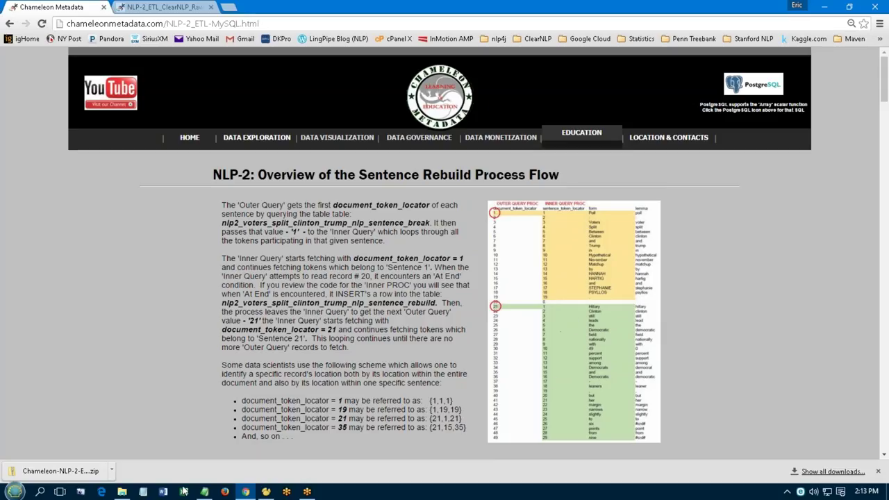
click(122, 493)
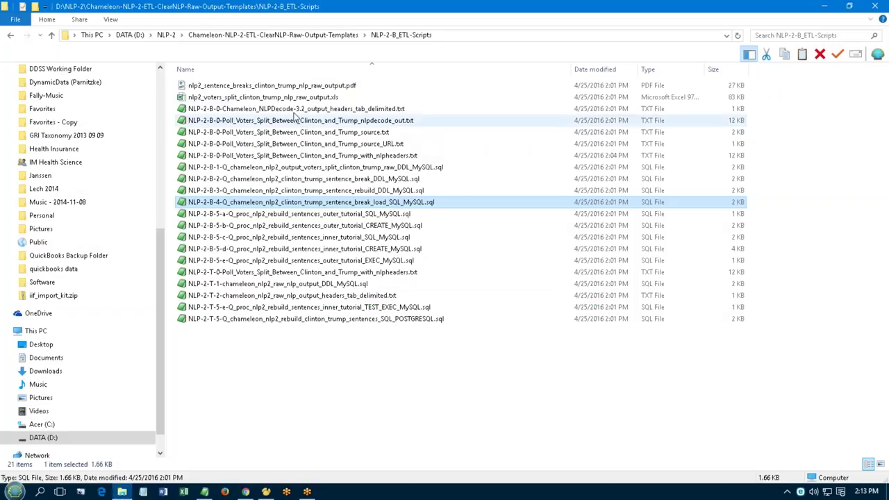
click(253, 98)
double_click(254, 97)
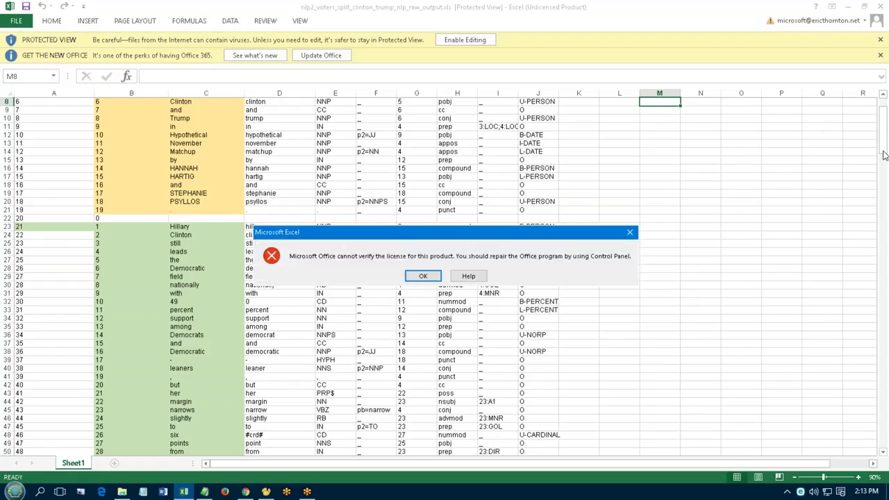
click(411, 275)
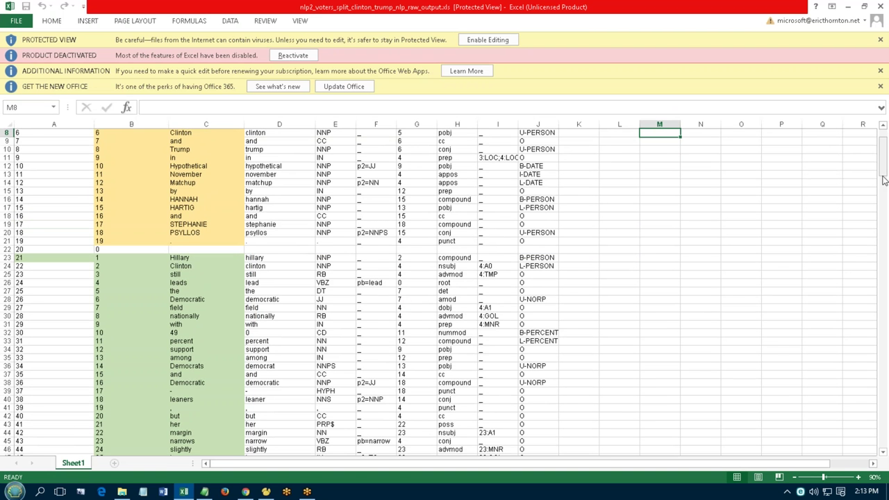
mouse_move(884, 181)
mouse_down()
mouse_move(886, 354)
mouse_move(886, 166)
mouse_up()
click(880, 7)
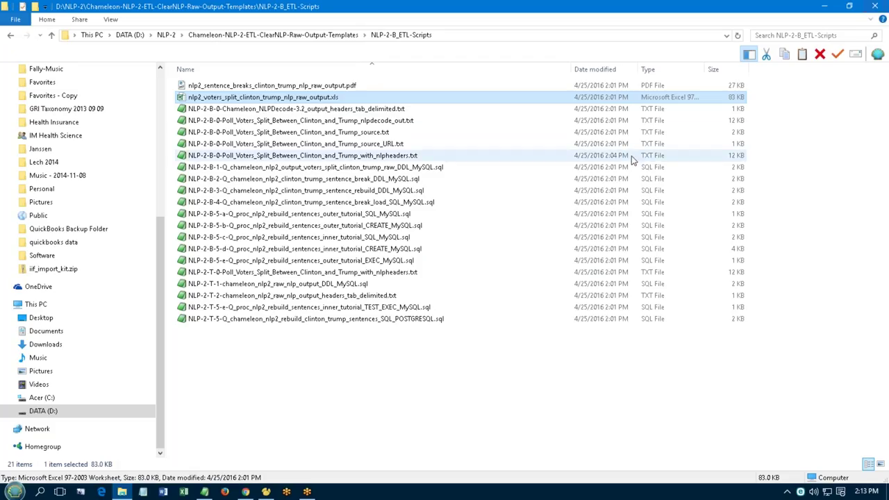
click(280, 87)
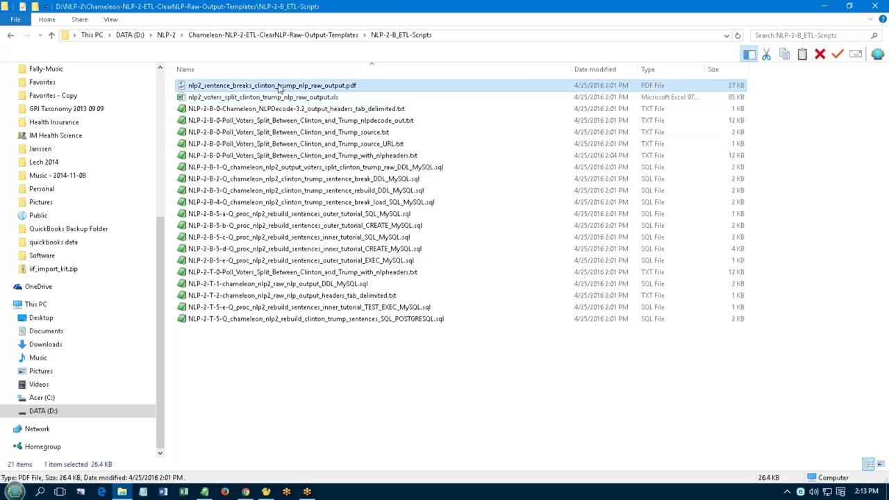
- Switch to Chrome and examine each element of the {1,1,1} notation for document_token_locator 1
click(247, 492)
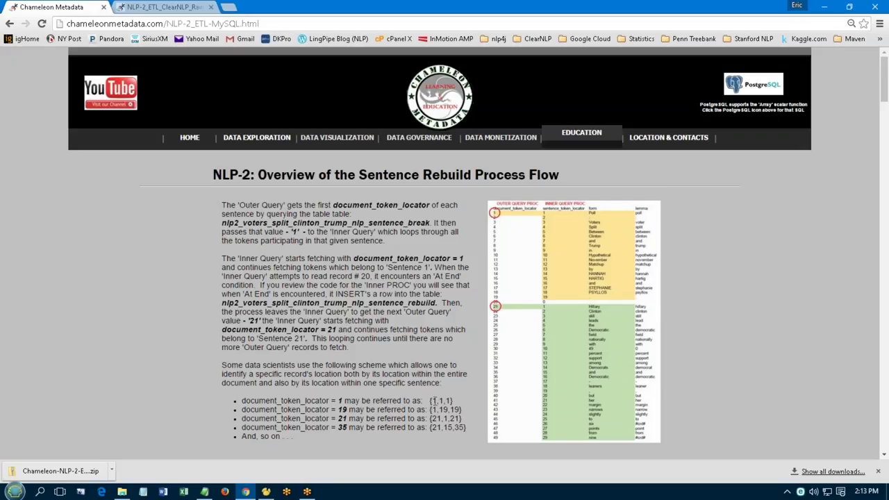
drag(433, 401, 451, 401)
click(433, 409)
drag(431, 417, 442, 417)
double_click(433, 400)
click(440, 400)
double_click(440, 400)
double_click(448, 400)
double_click(433, 400)
double_click(441, 400)
double_click(448, 400)
- Examine the elements of the {1,19,19}, {21,1,21} and {21,15,35} notations for document_token_locator 19, 21 and 35
double_click(432, 410)
drag(443, 410, 459, 409)
click(435, 419)
double_click(435, 419)
drag(448, 419, 460, 418)
drag(431, 427, 455, 427)
drag(454, 428, 465, 427)
- Read the outer and inner procedure queries, and identify the raw_output, sentence_break and sentence_rebuild tables in Navicat
mouse_move(885, 72)
mouse_down()
mouse_move(886, 113)
mouse_move(886, 87)
mouse_up()
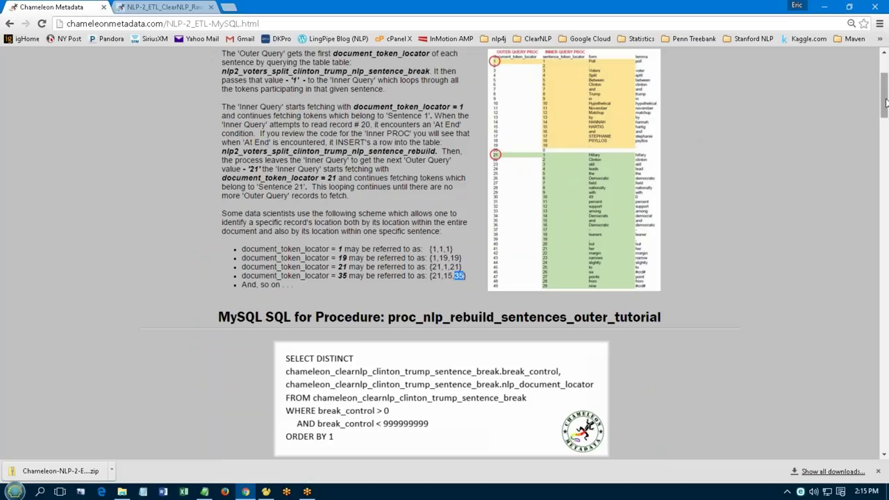
drag(886, 97, 886, 149)
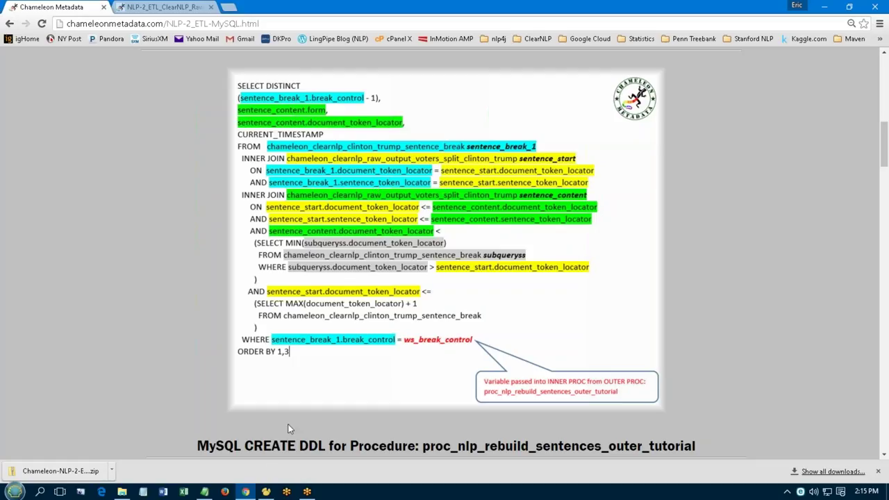
click(266, 491)
click(166, 67)
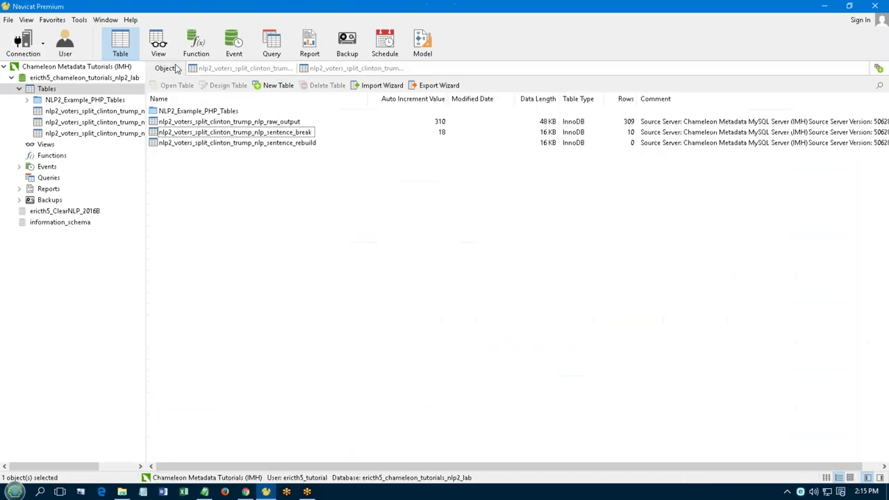
click(197, 122)
ctrl+click(197, 135)
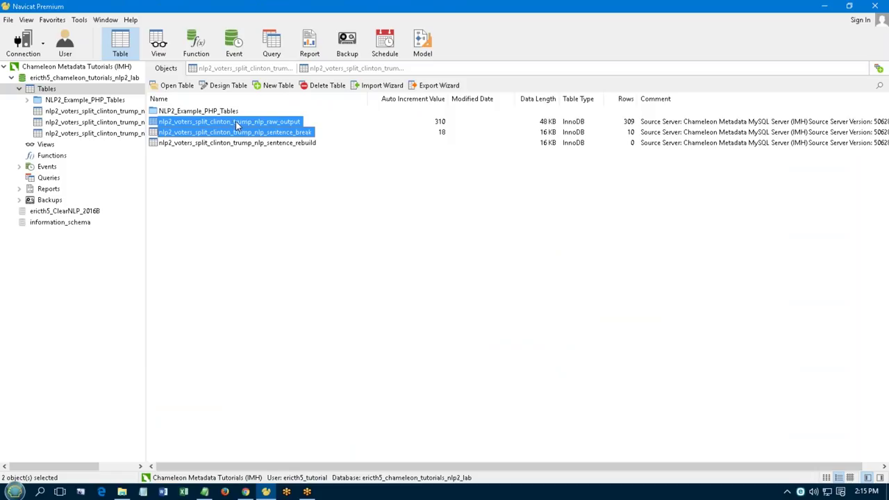
click(237, 124)
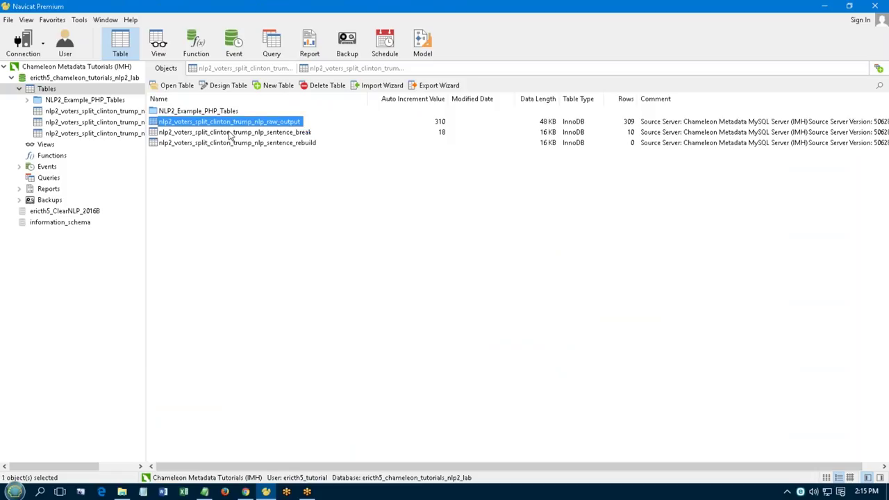
click(230, 132)
click(228, 144)
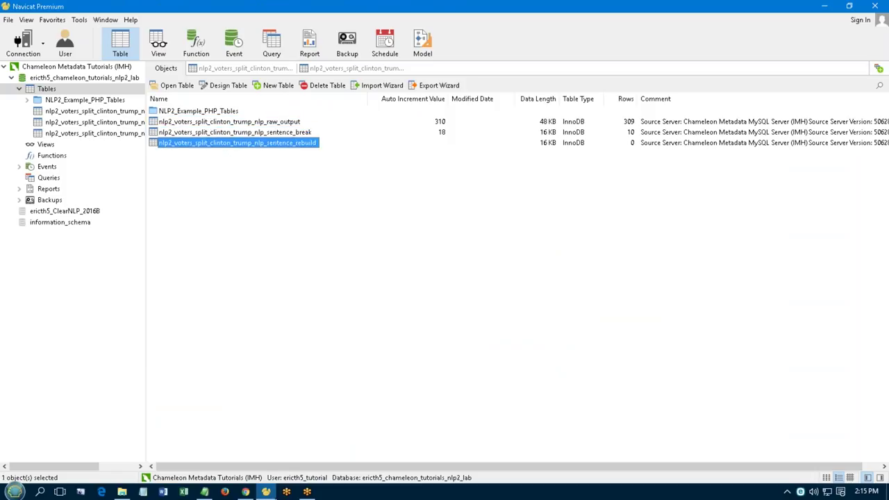
- Switch to Chrome and examine the end-of-cursor IF, INSERT INTO and CONCAT statements in the build_nlp_sentence loop
click(245, 491)
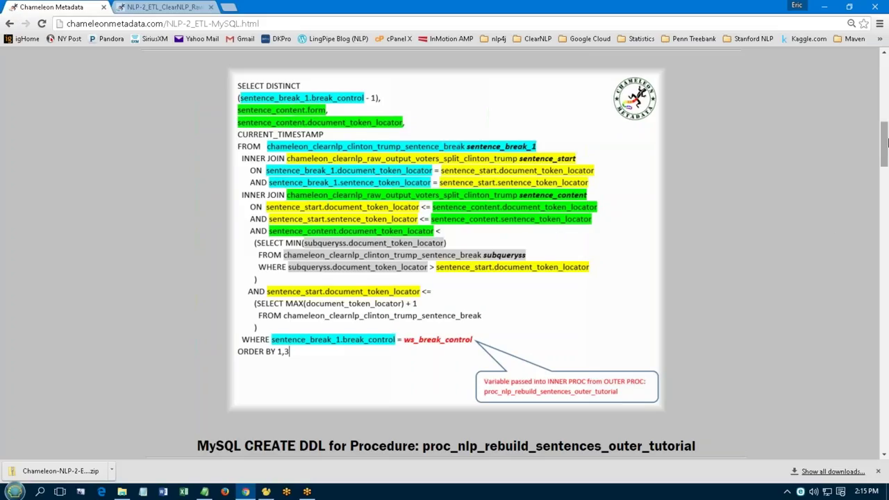
drag(887, 139, 887, 313)
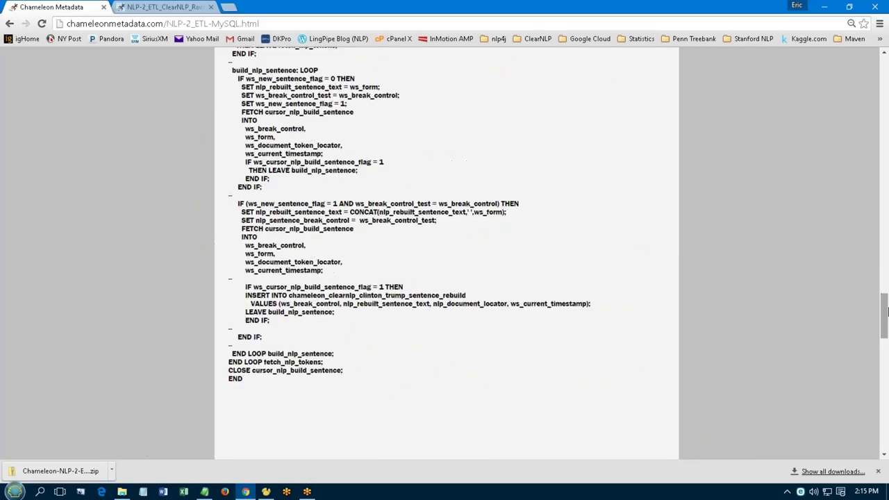
drag(246, 286, 408, 287)
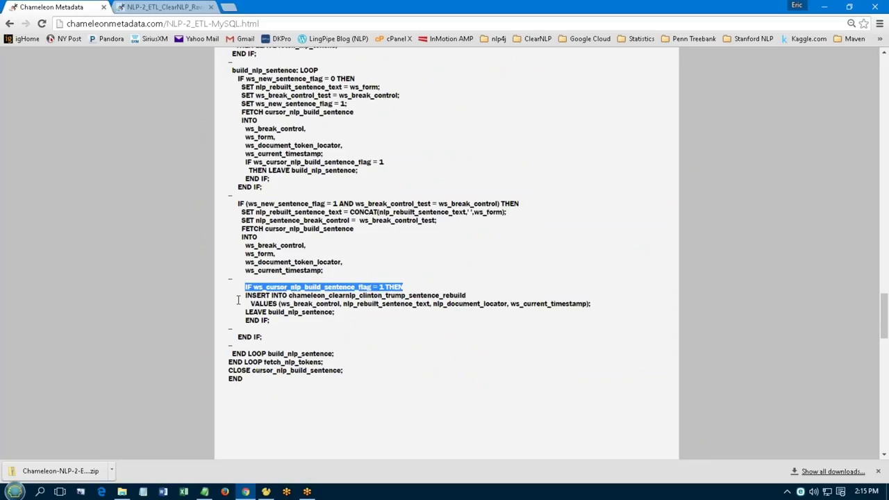
drag(241, 297, 494, 296)
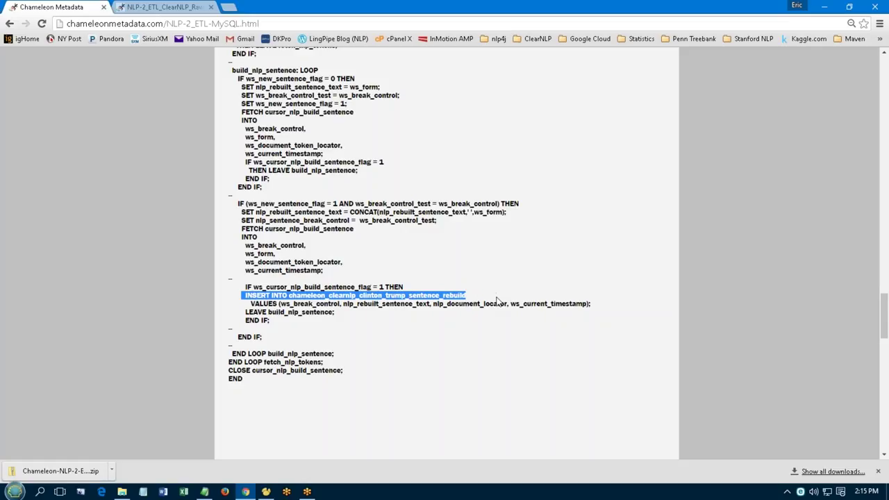
click(498, 300)
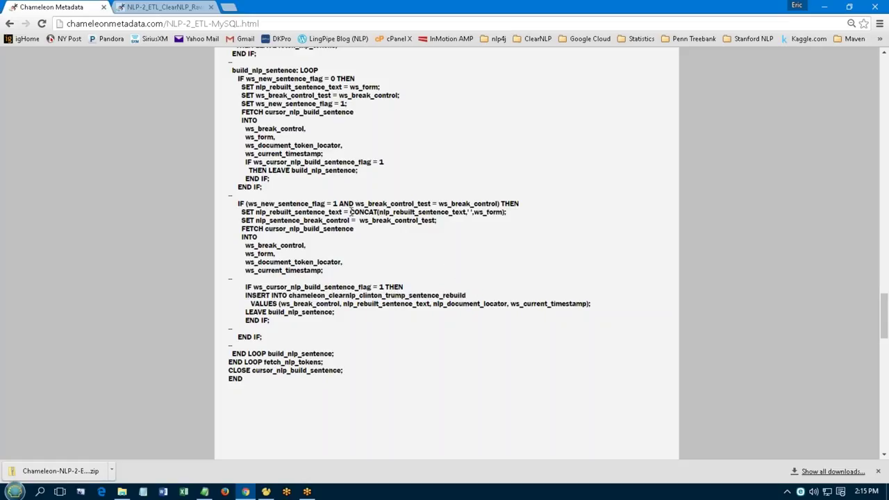
drag(351, 212, 512, 212)
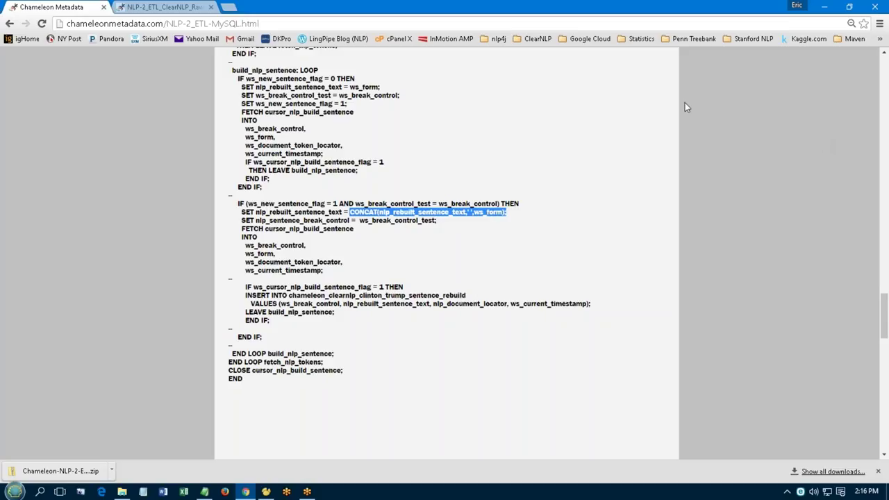
- Check section 5 of the tutorial PDF, view NLP-2-B-5-a-Q_proc_nlp2_rebuild_sentences_outer_tutorial_SQL_MySQL.sql in EditPad Lite, and close it
click(166, 8)
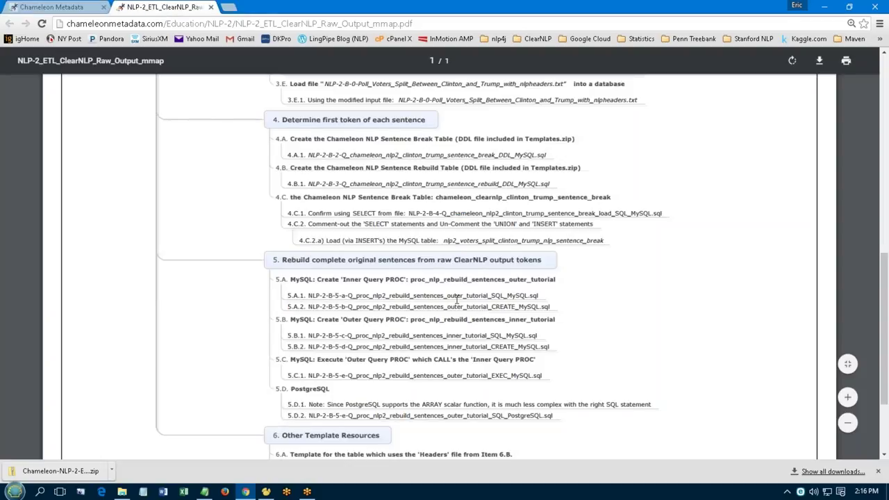
click(121, 491)
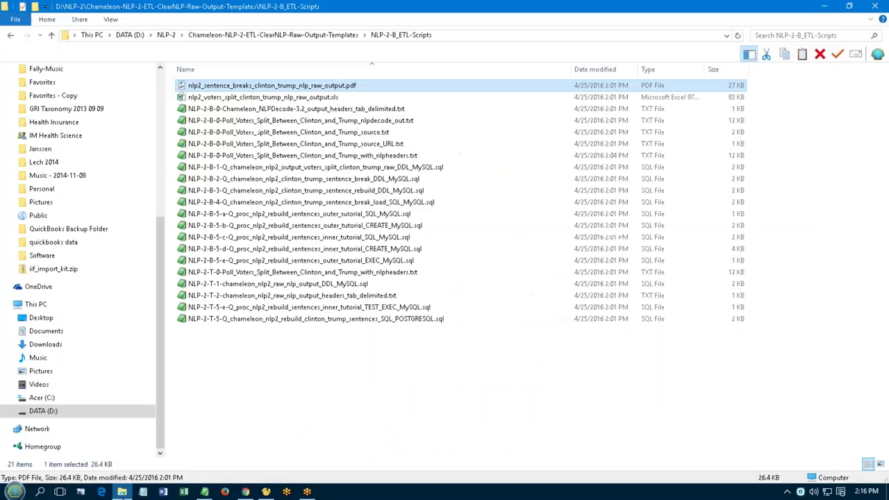
click(214, 215)
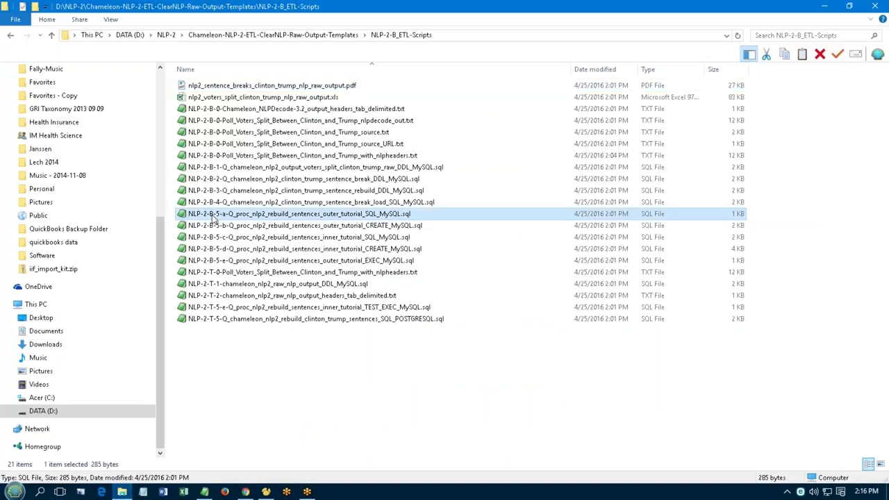
double_click(373, 215)
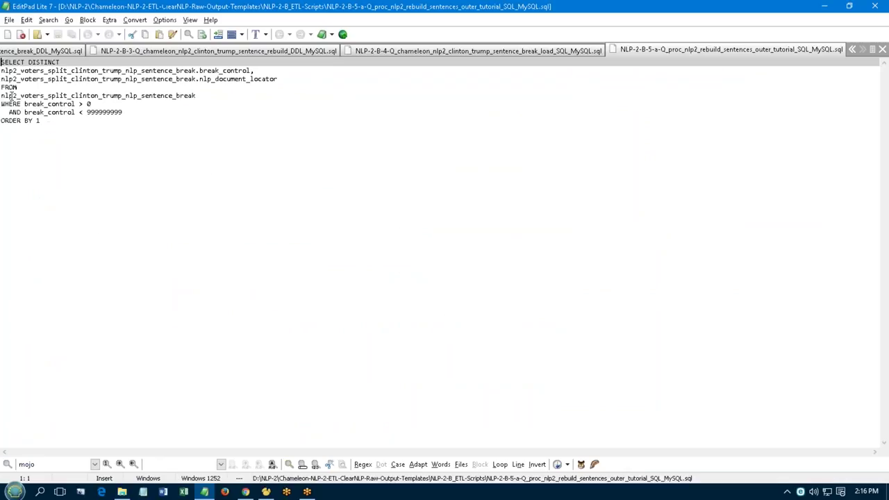
click(874, 7)
- Open NLP-2-B-5-b-Q_proc_nlp2_rebuild_sentences_outer_tutorial_CREATE_MySQL.sql in EditPad Lite and copy its entire text
click(313, 226)
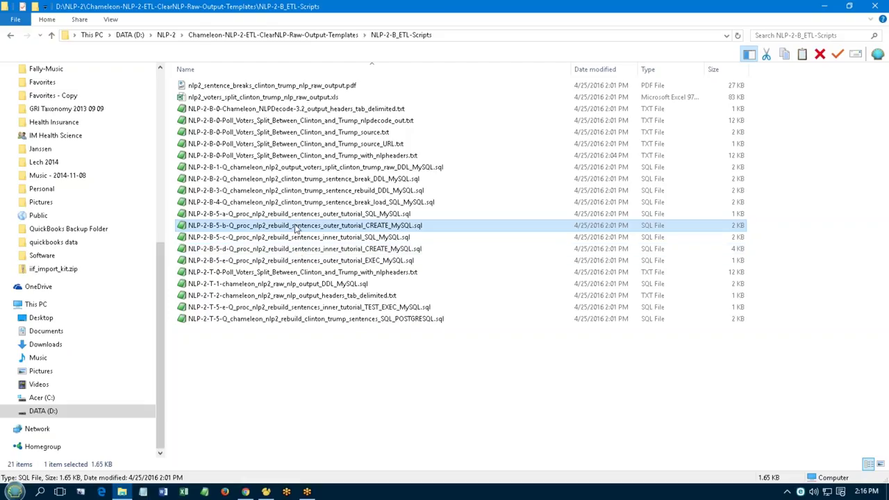
double_click(296, 229)
click(27, 19)
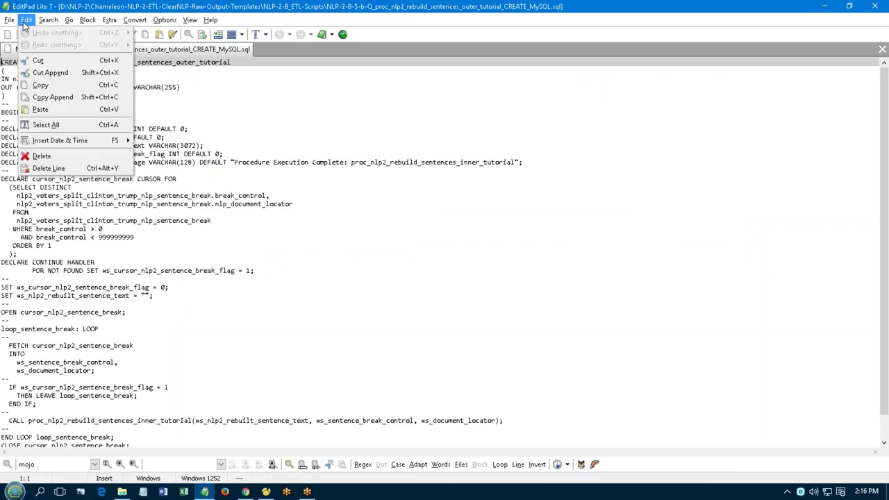
click(43, 124)
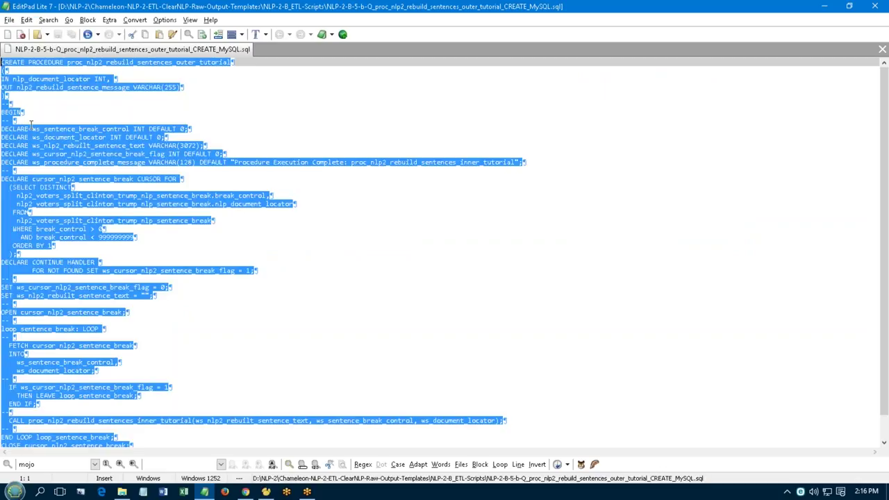
right_click(25, 146)
click(38, 174)
- Switch to Navicat, paste the copied outer procedure script into a new query, and run it to create proc_nlp2_rebuild_sentences_outer_tutorial
click(266, 492)
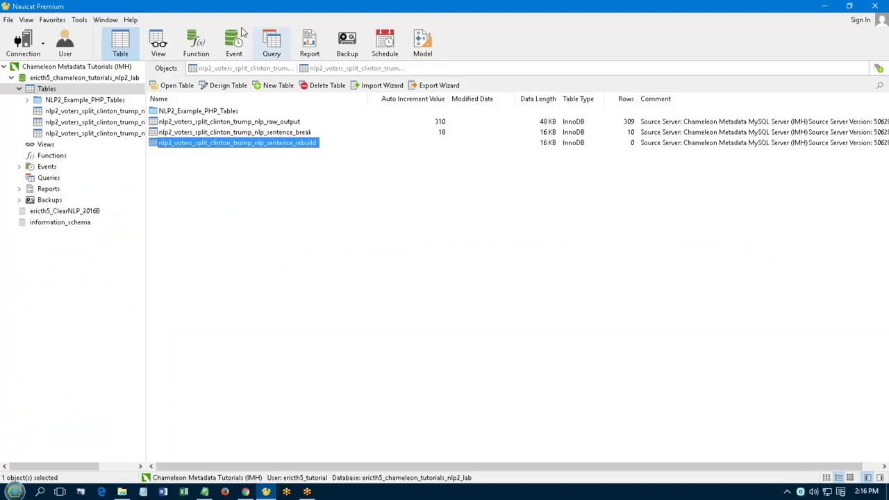
click(272, 43)
click(278, 85)
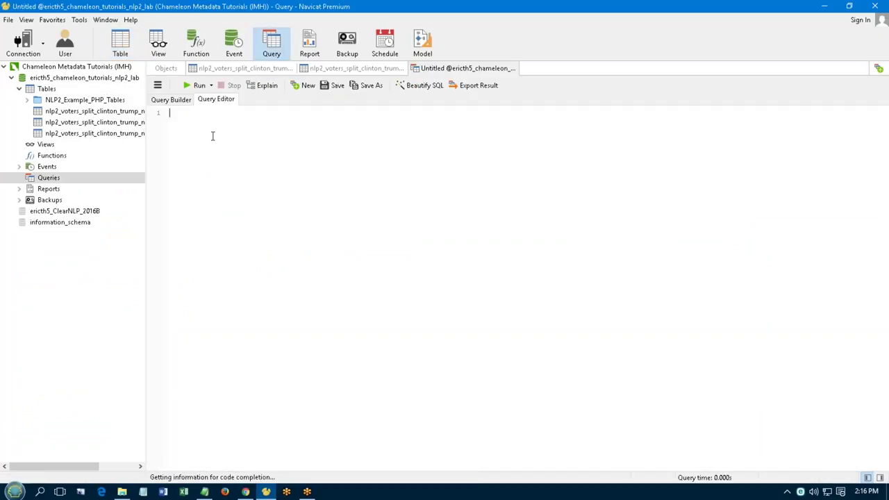
right_click(212, 136)
click(238, 236)
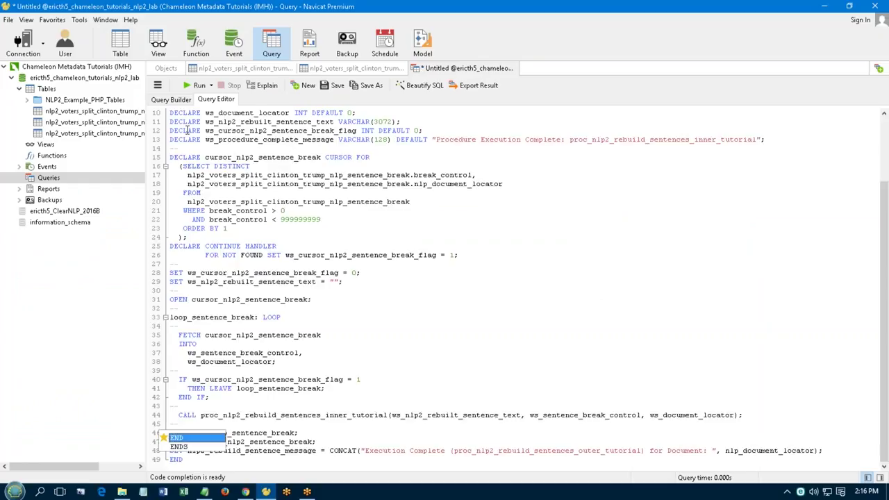
click(194, 85)
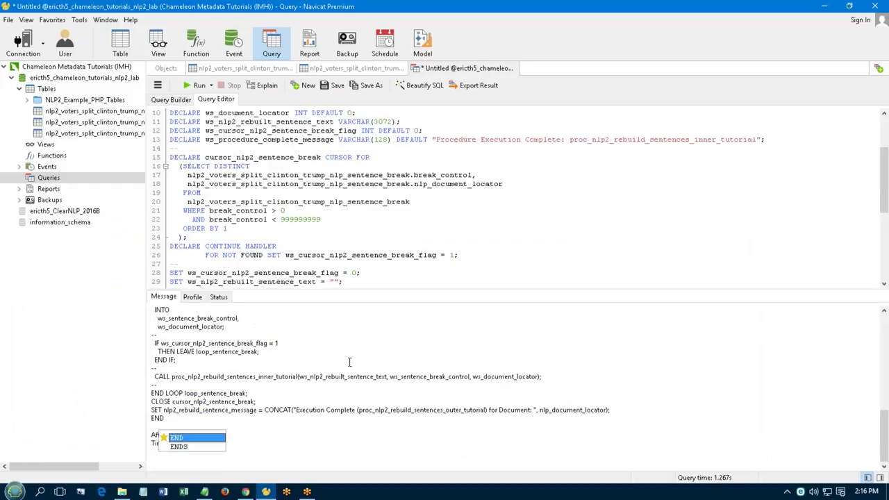
- Open NLP-2-B-5-d-Q_proc_nlp2_rebuild_sentences_inner_tutorial_CREATE_MySQL.sql from the NLP-2-B_ETL-Scripts folder in EditPad Lite and copy its entire text
click(121, 491)
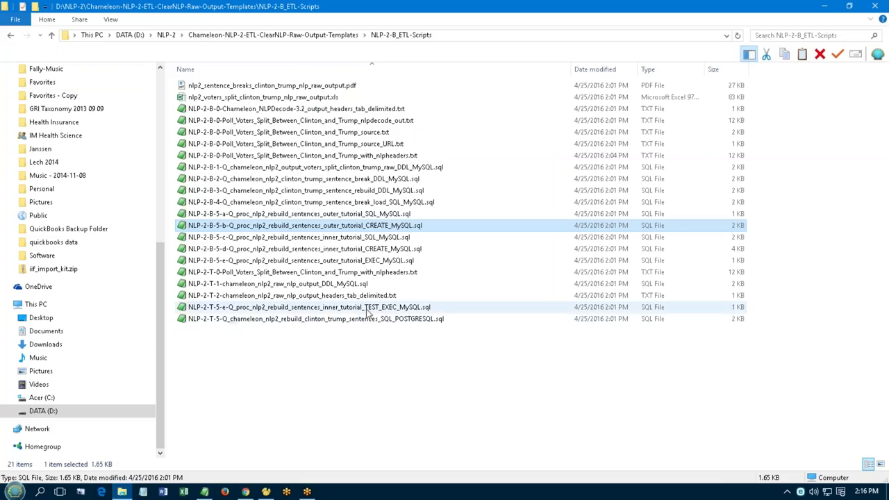
click(357, 250)
double_click(356, 254)
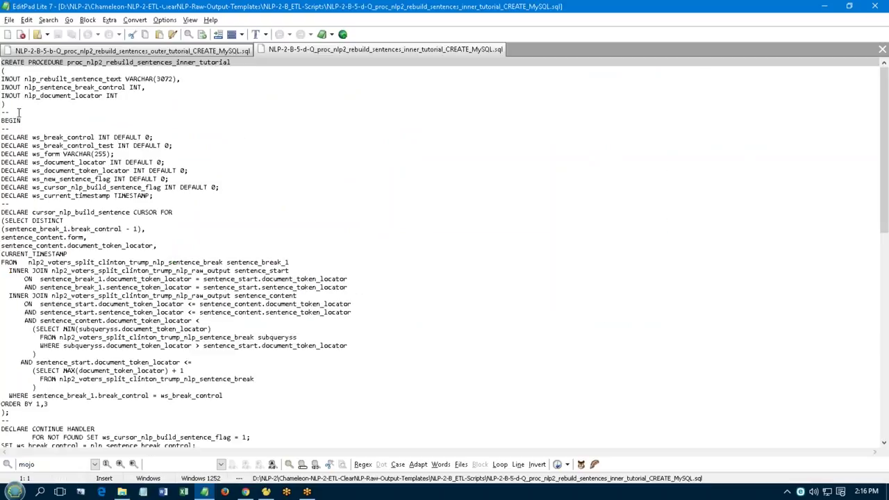
click(26, 21)
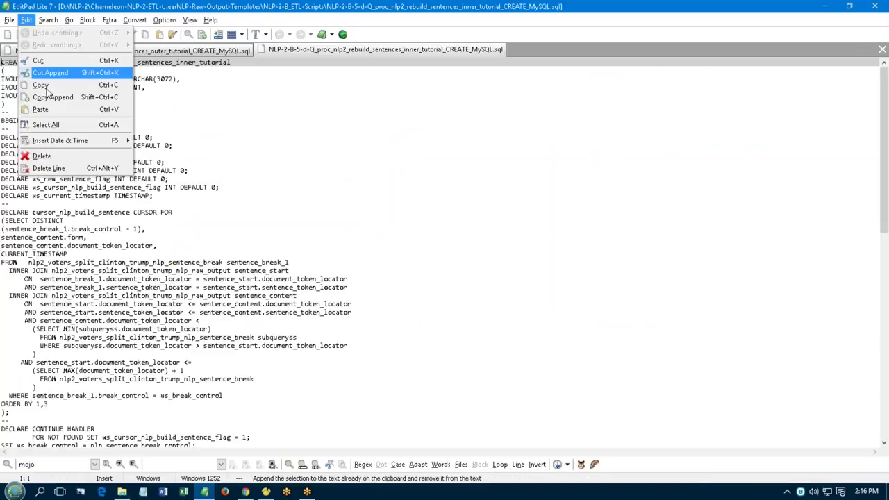